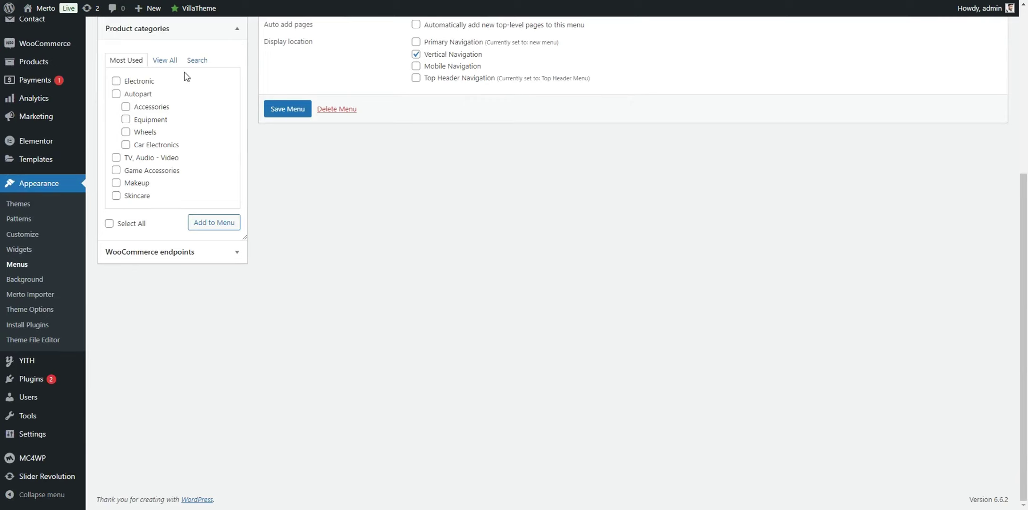
Add the Autopart, Beauty & Health, Electronic, Fashion, Game Accessories, Home & Decor, Laptop & Computer and first top-level Accessories product categories to the menu
click(174, 62)
click(139, 96)
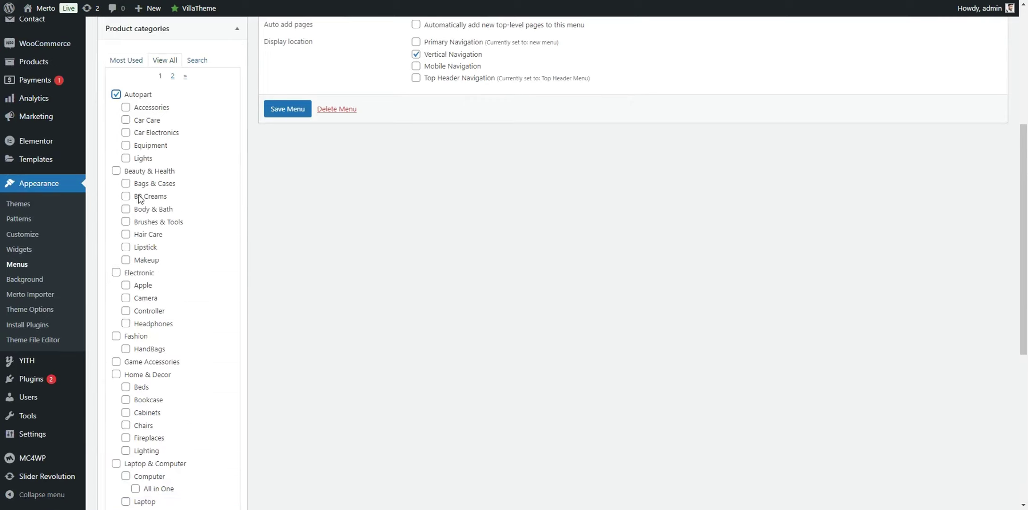
click(147, 173)
click(148, 274)
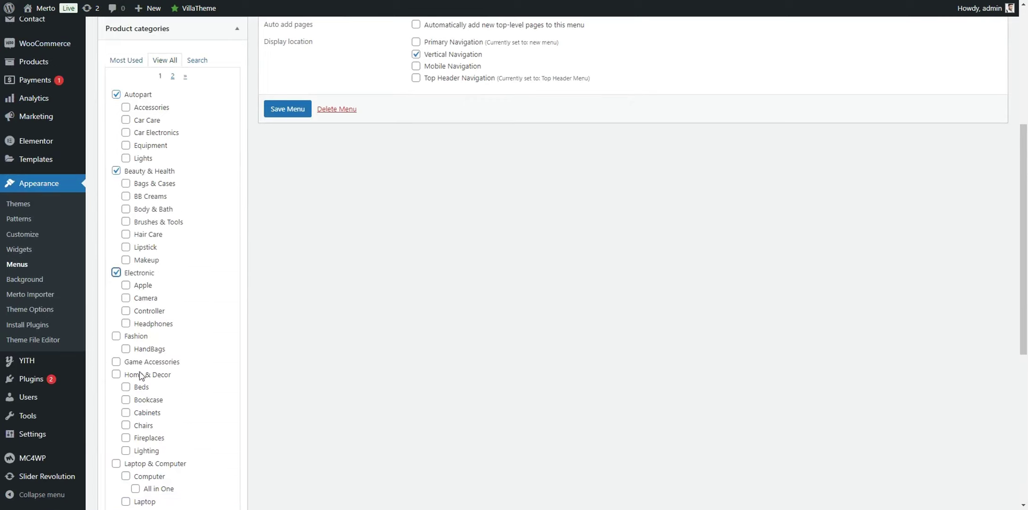
click(134, 338)
click(140, 363)
click(141, 375)
click(141, 464)
scroll(180, 463, down, 3)
scroll(180, 462, down, 4)
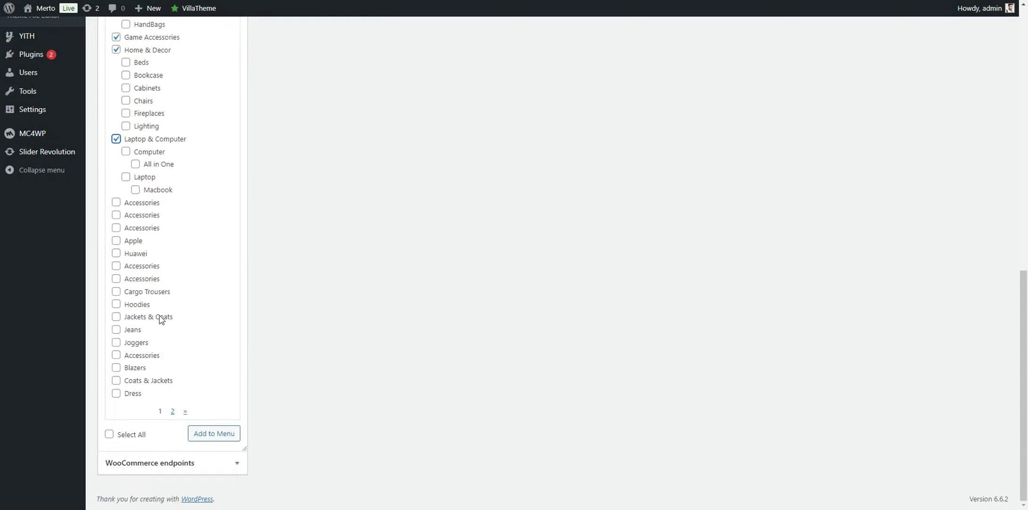
click(116, 203)
click(212, 432)
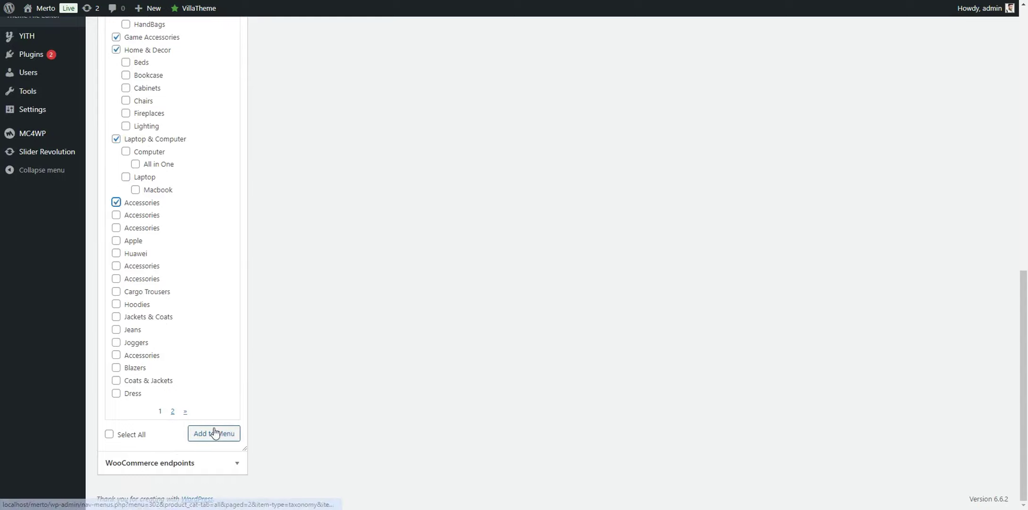
Save the New vertical menu with the added product category items
scroll(176, 254, up, 3)
scroll(176, 253, up, 5)
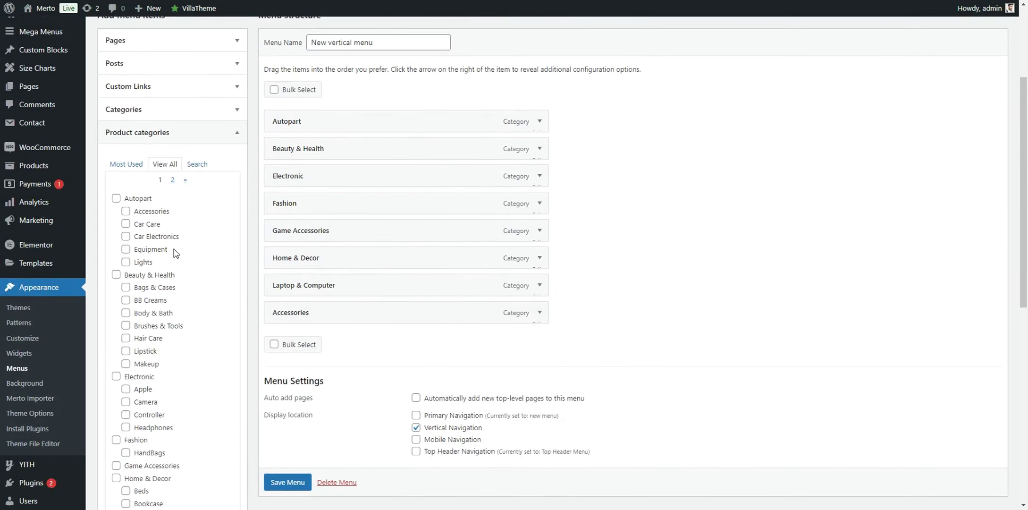
scroll(300, 495, down, 1)
click(302, 467)
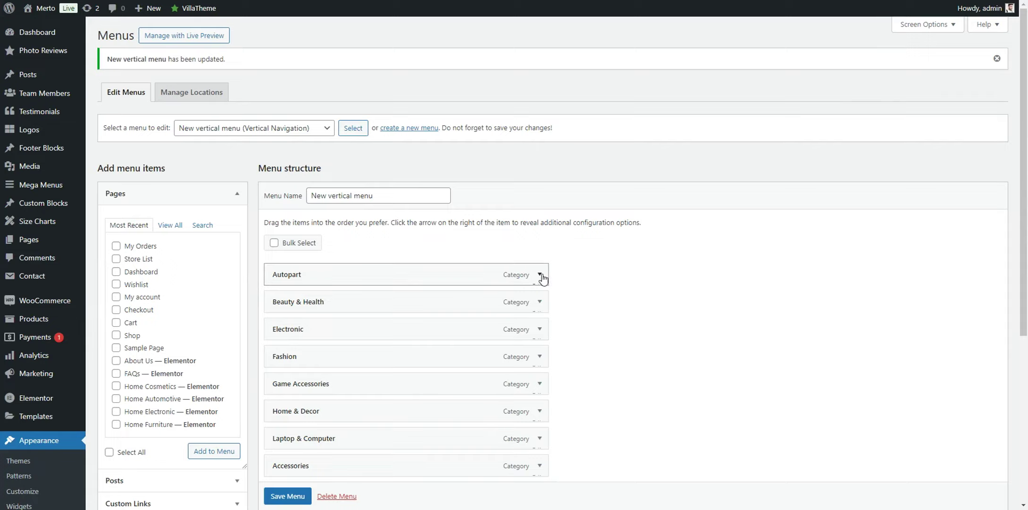
Search the media library for "icon" and set the wheel icon icon-menu-9 as the Autopart menu item's thumbnail
click(542, 273)
scroll(621, 280, down, 1)
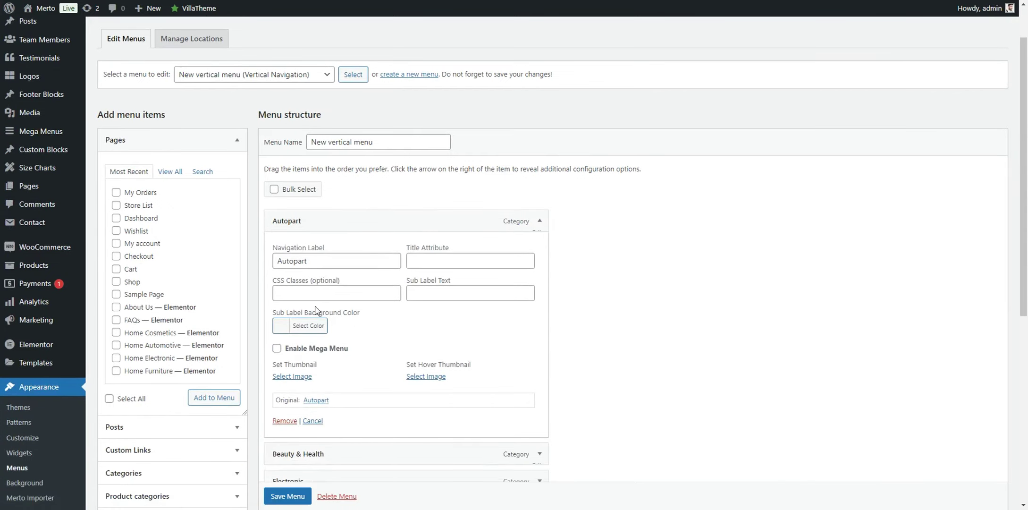
click(292, 376)
click(773, 86)
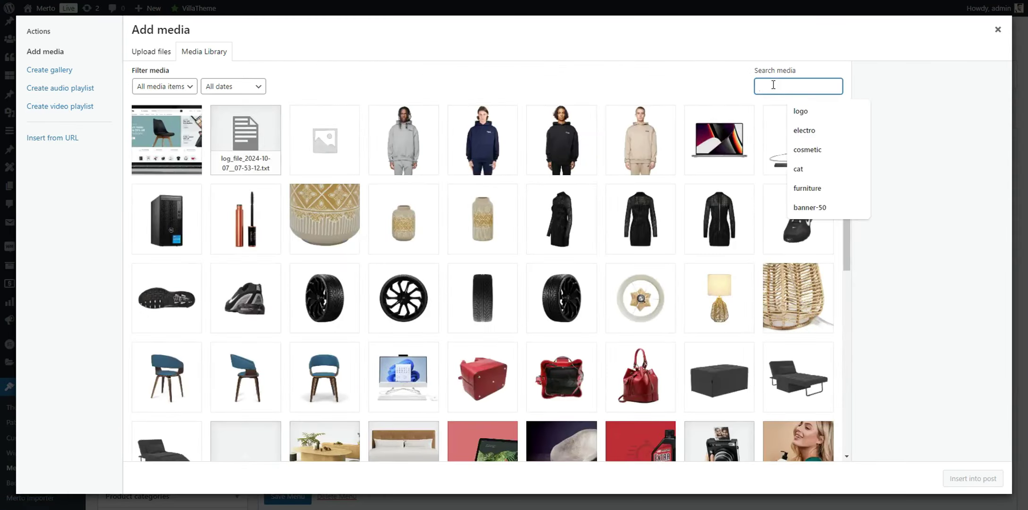
text(icon)
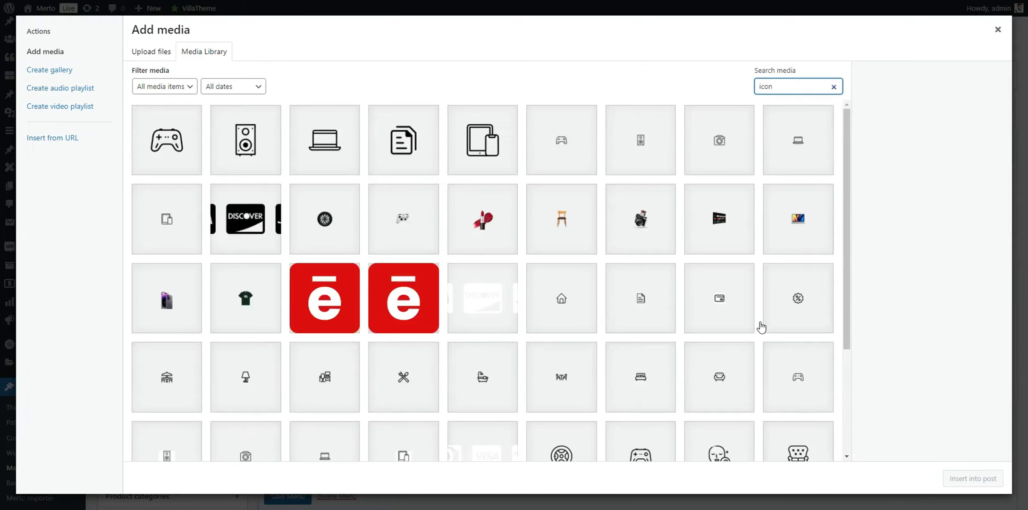
scroll(761, 326, down, 3)
click(574, 294)
click(975, 478)
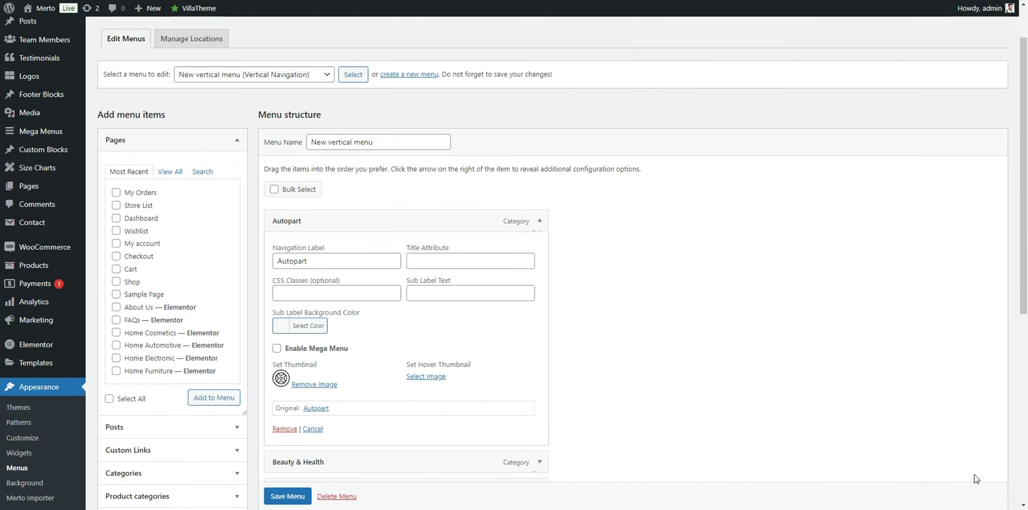
Set the face icon icon-menu-7 as the thumbnail of the Beauty & Health menu item
scroll(510, 385, down, 5)
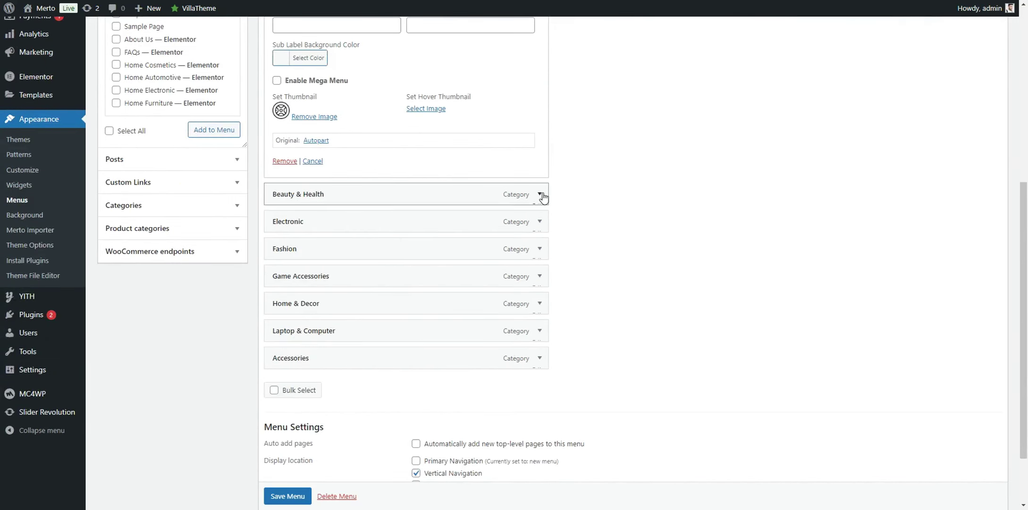
click(540, 195)
scroll(303, 146, down, 4)
click(293, 136)
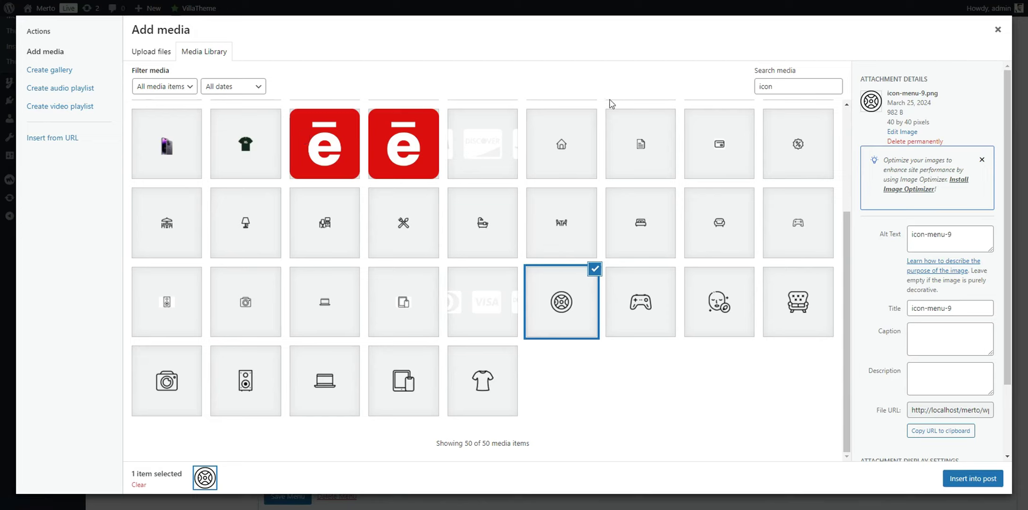
click(739, 312)
click(969, 483)
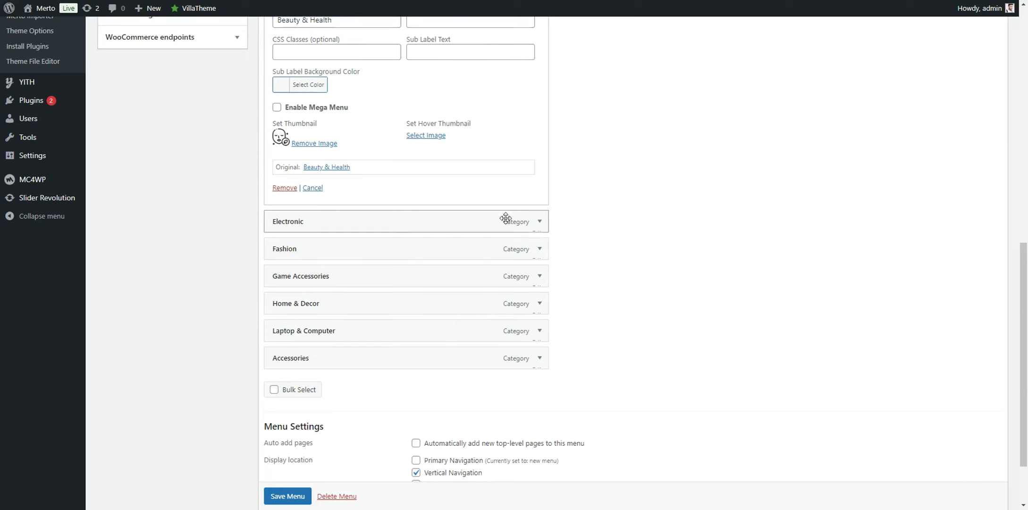
Set the tablet and phone icon icon-menu-2 as the thumbnail of the Electronic menu item
click(539, 223)
scroll(305, 310, down, 2)
scroll(306, 309, down, 1)
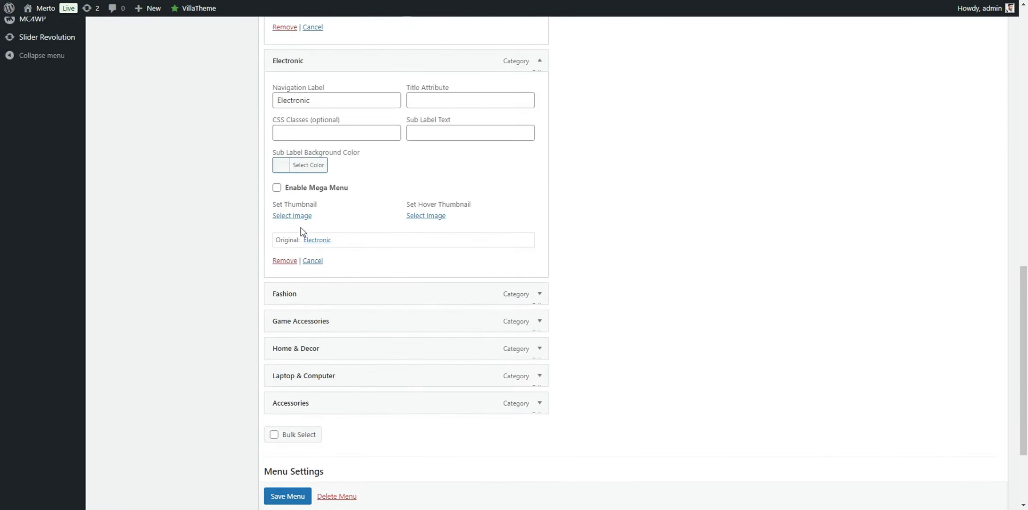
click(293, 218)
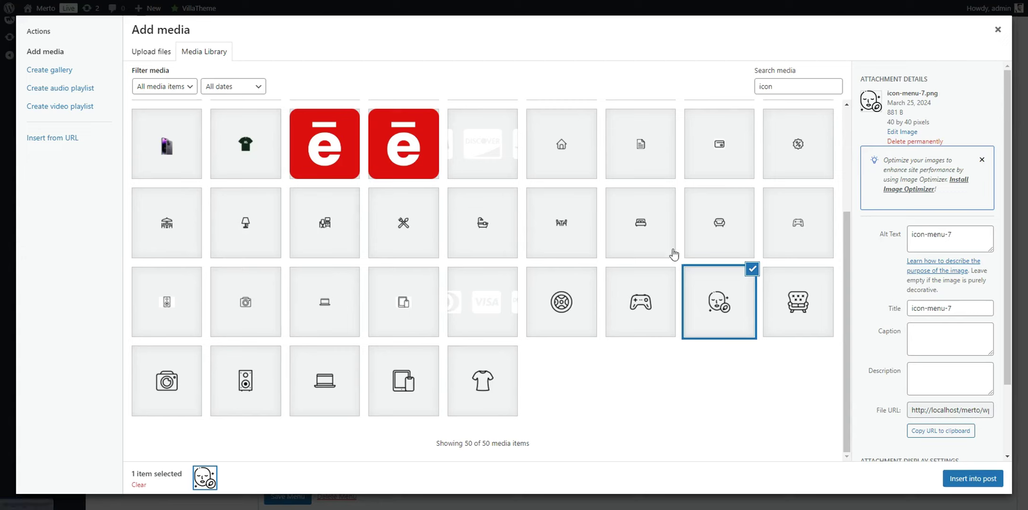
click(384, 392)
click(973, 478)
Set the T-shirt icon icon-menu-1 as the thumbnail of the Fashion menu item
scroll(467, 293, down, 1)
scroll(466, 294, down, 1)
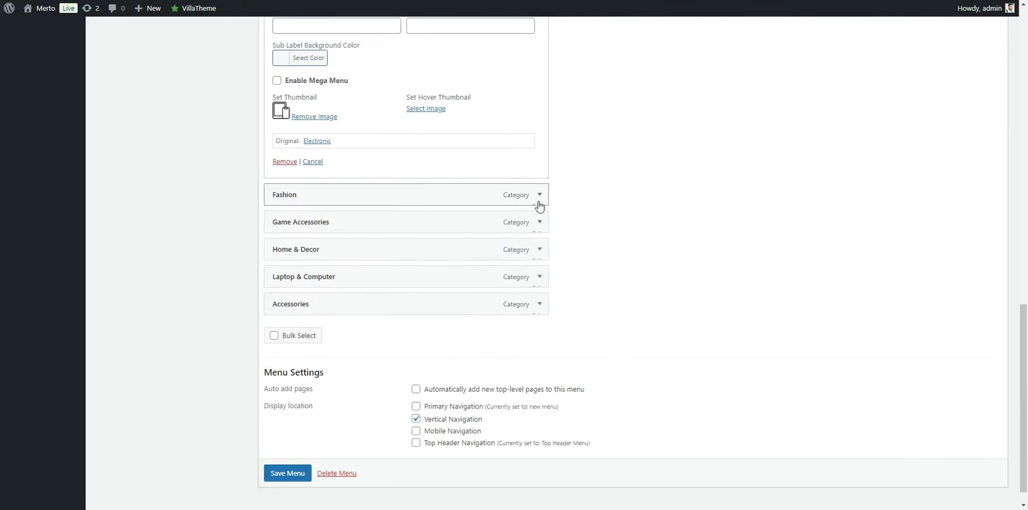
click(540, 195)
scroll(329, 269, down, 3)
click(292, 189)
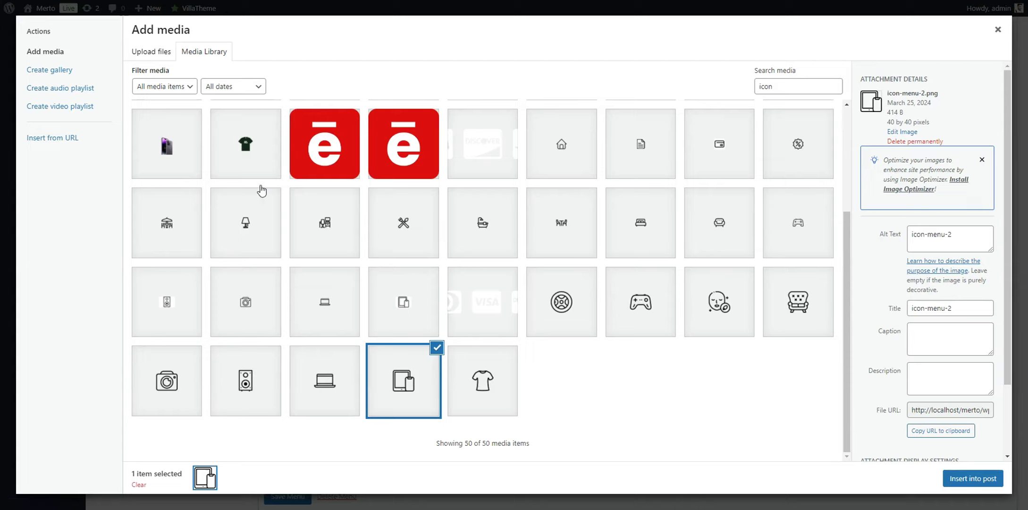
click(315, 400)
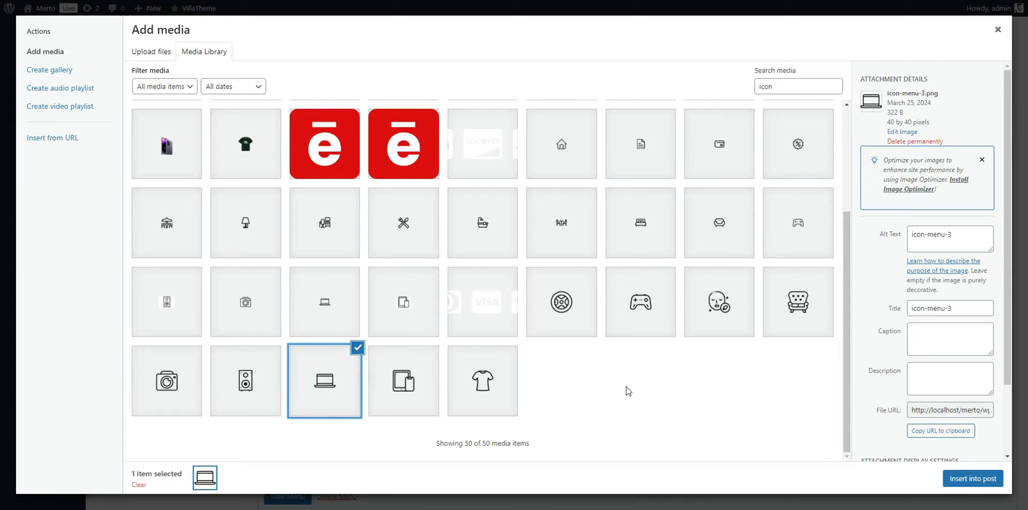
click(494, 387)
click(973, 478)
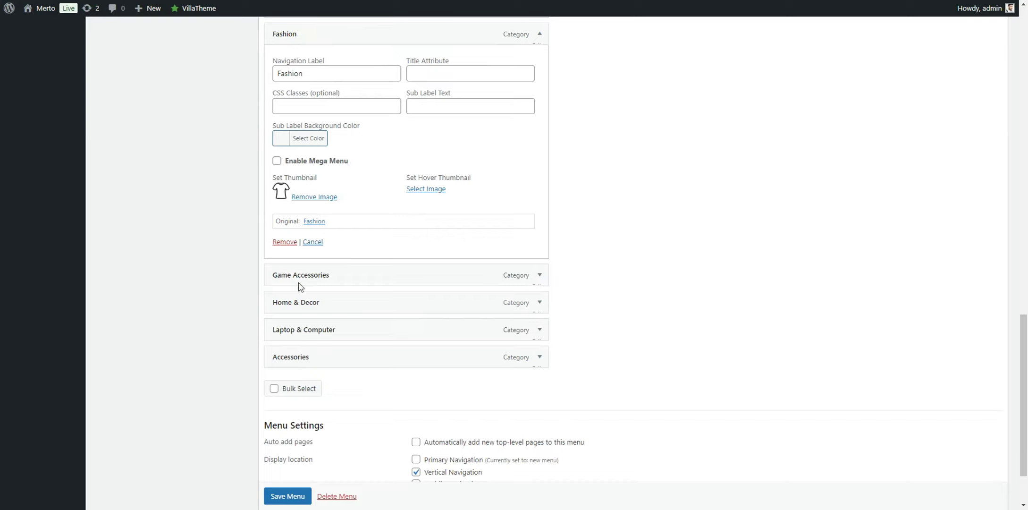
Set the game controller icon icon-menu-8 as the thumbnail of the Game Accessories menu item
scroll(473, 270, down, 1)
click(540, 223)
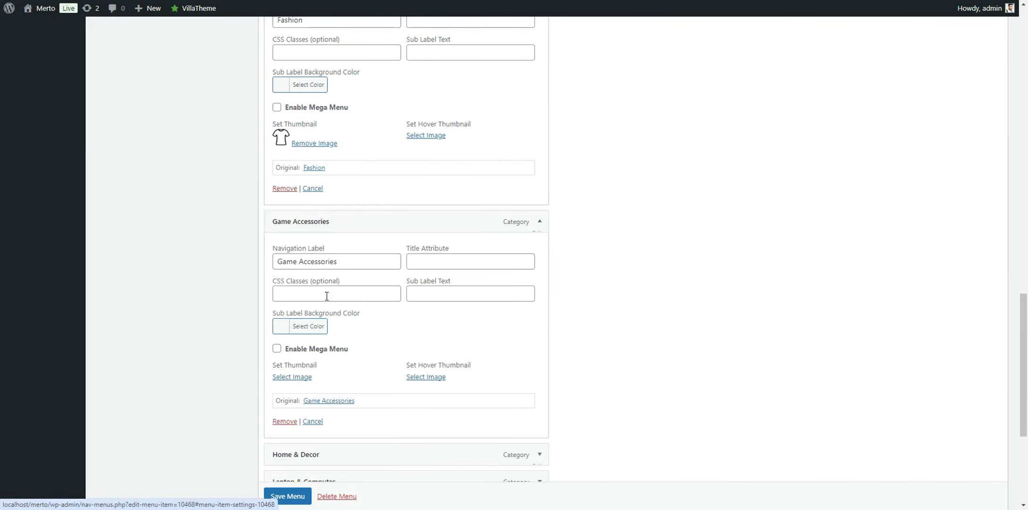
click(302, 380)
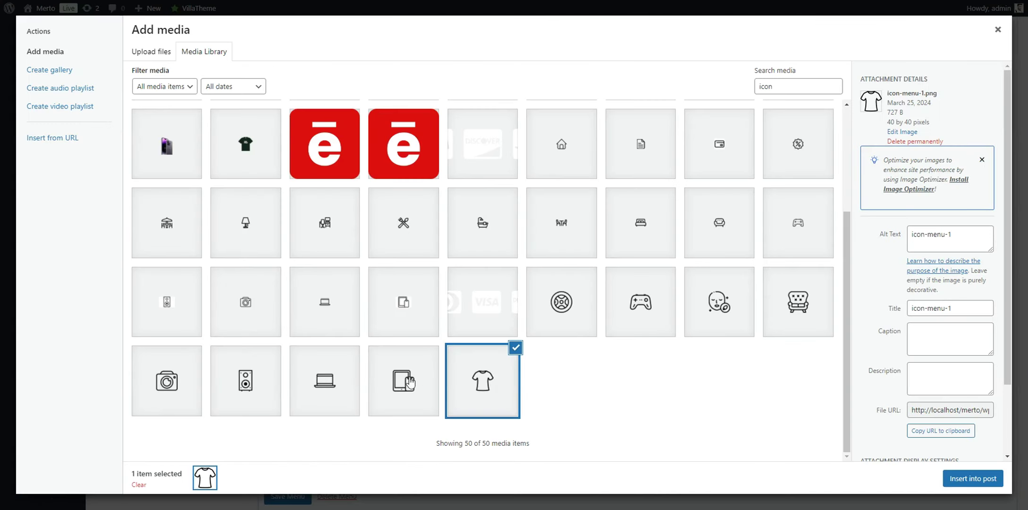
click(618, 324)
click(998, 476)
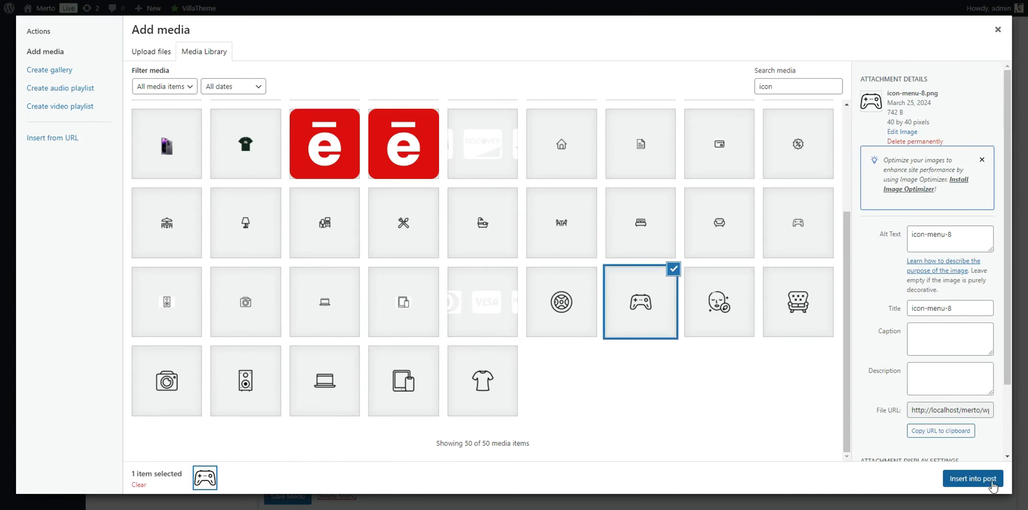
Set the armchair icon icon-menu-6 as the thumbnail of the Home & Decor menu item
scroll(543, 330, down, 4)
click(540, 249)
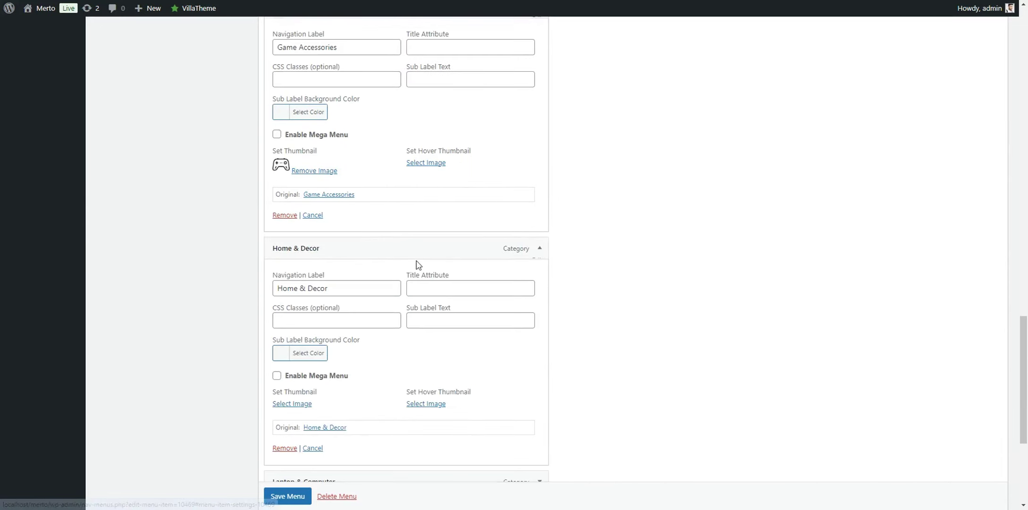
scroll(416, 267, down, 3)
click(296, 246)
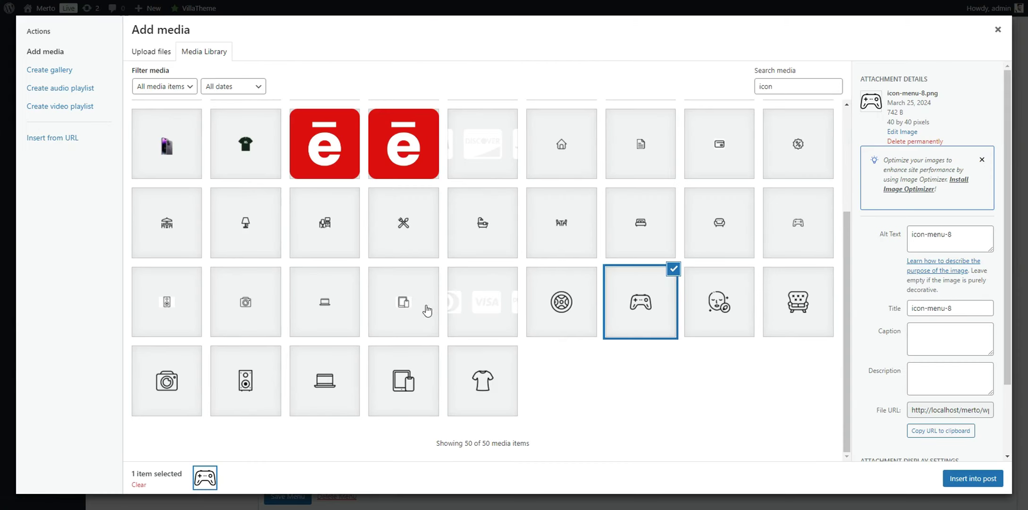
click(815, 319)
click(972, 479)
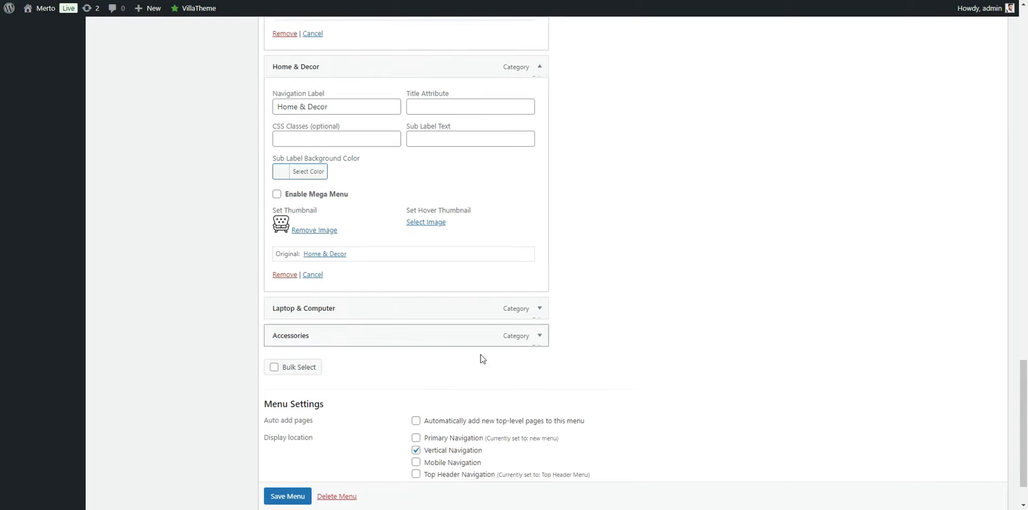
Set the laptop icon icon-menu-3 as the thumbnail of the Laptop & Computer menu item
scroll(519, 307, down, 3)
click(540, 254)
scroll(349, 331, down, 4)
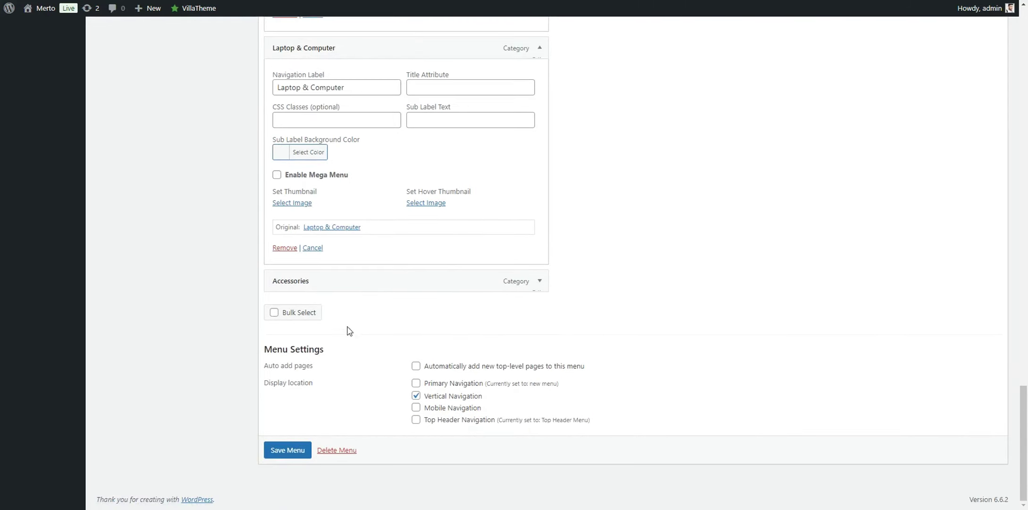
click(295, 204)
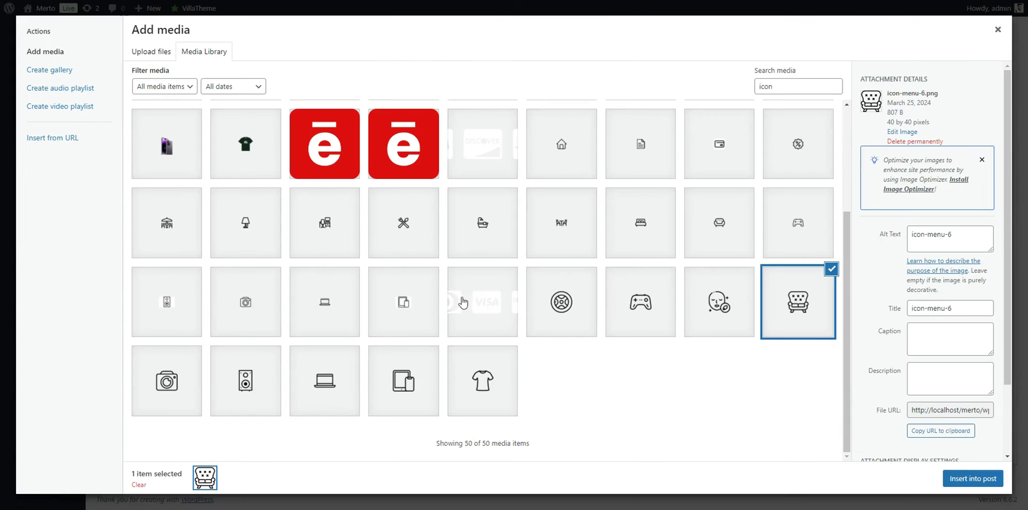
click(335, 389)
click(987, 481)
Set the speaker icon icon-menu-4 as the thumbnail of the Accessories menu item and save the menu
scroll(613, 331, up, 1)
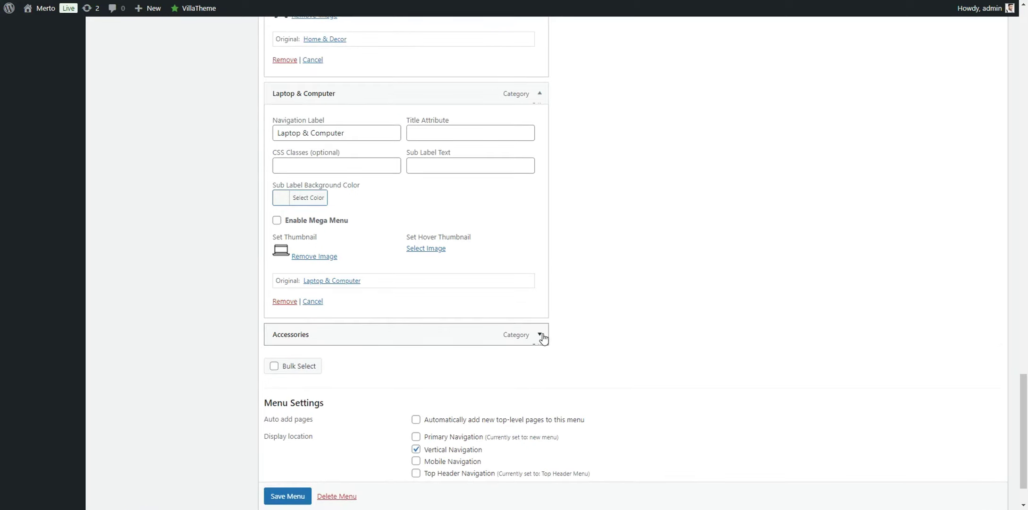
scroll(383, 394, down, 1)
click(539, 281)
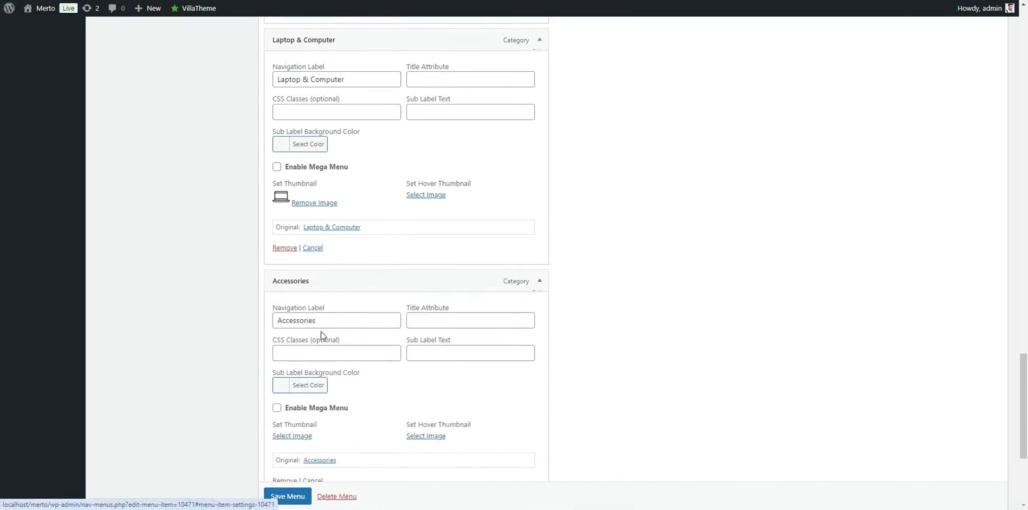
scroll(321, 335, down, 4)
click(292, 230)
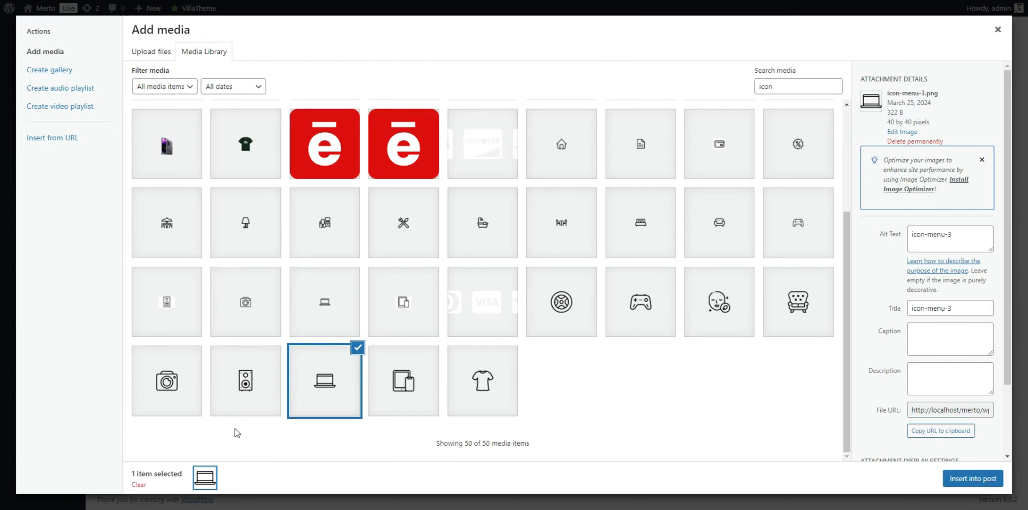
click(250, 402)
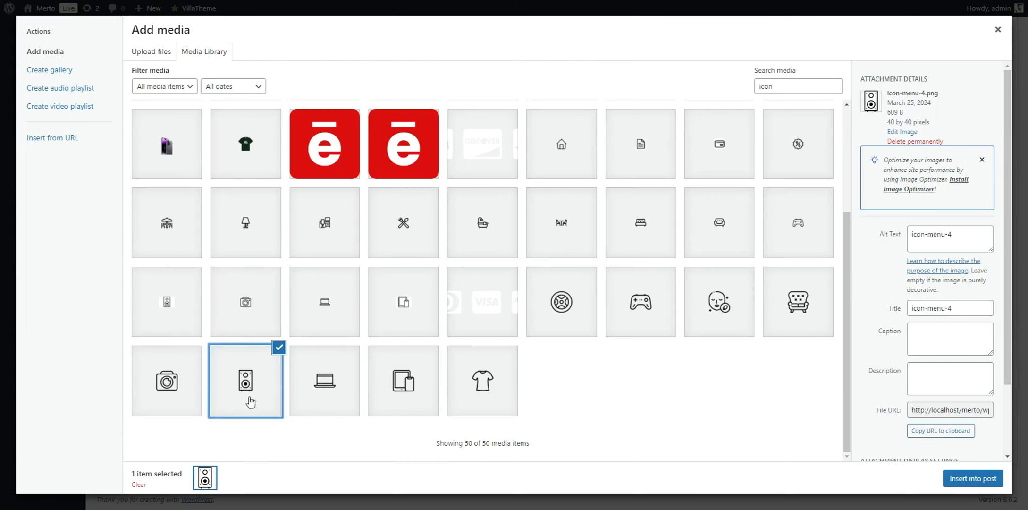
click(973, 478)
click(290, 457)
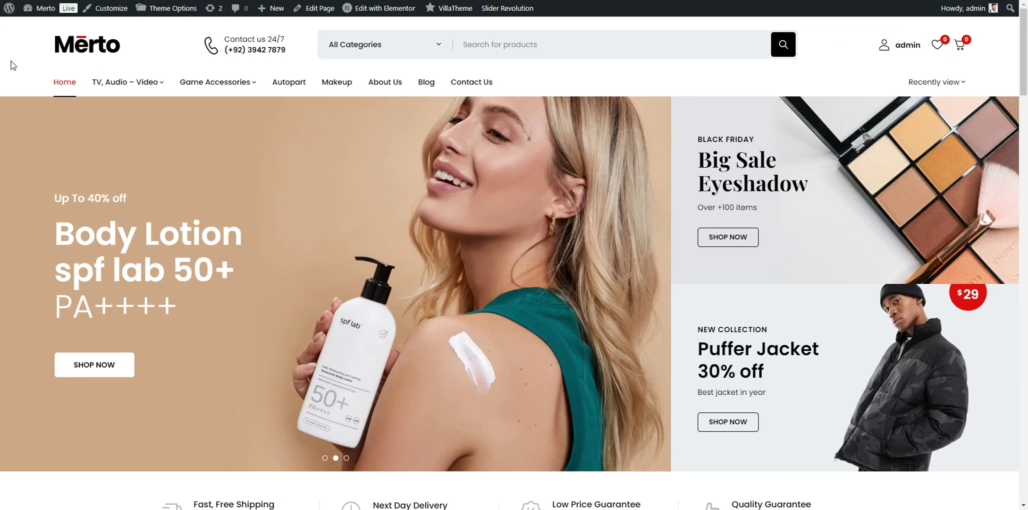
Reload the store's home page, open the new vertical menu to check its items and icons, and close it
right_click(11, 60)
click(52, 102)
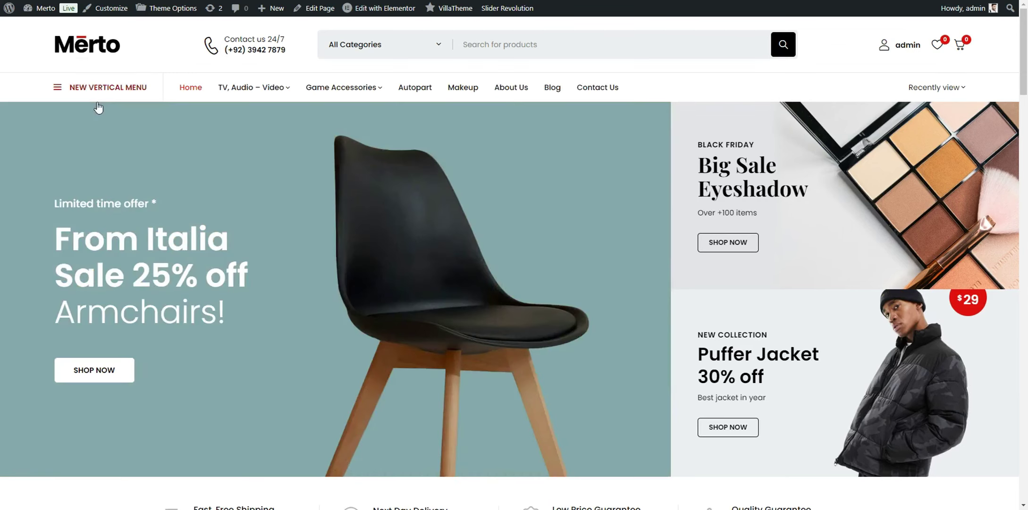
click(132, 90)
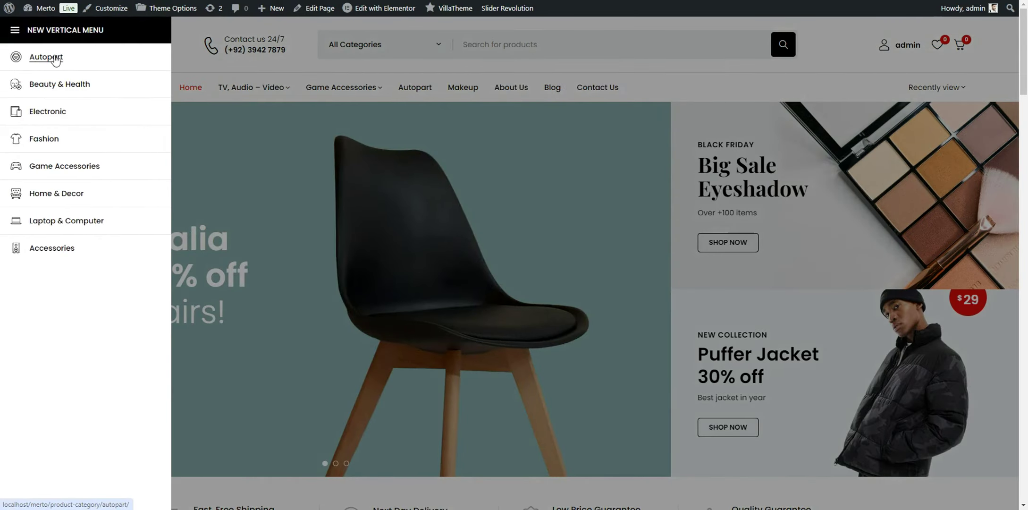
click(314, 155)
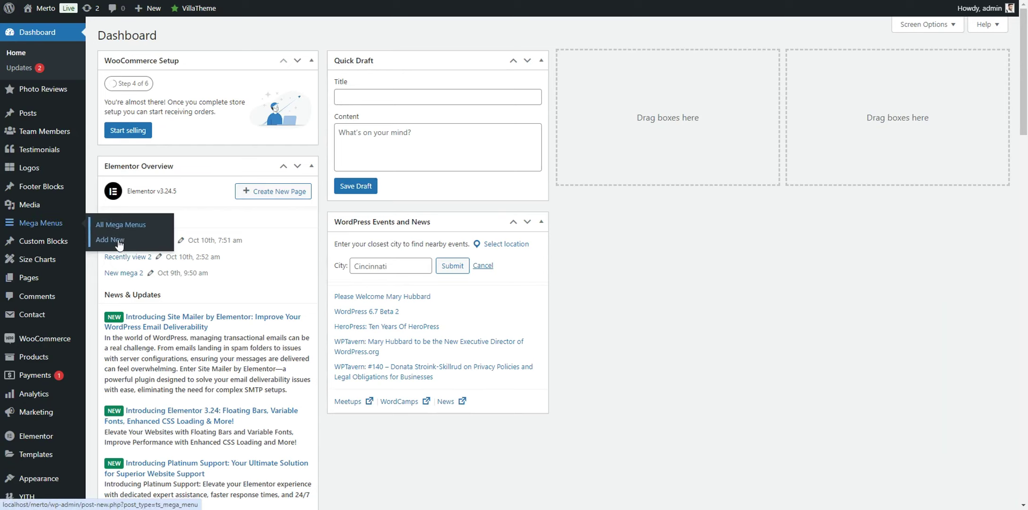
Create a new mega menu titled Vertical-menu-fashion, publish it and open it for editing in Elementor
right_click(116, 236)
click(113, 239)
text(Vertical-menu-fashion)
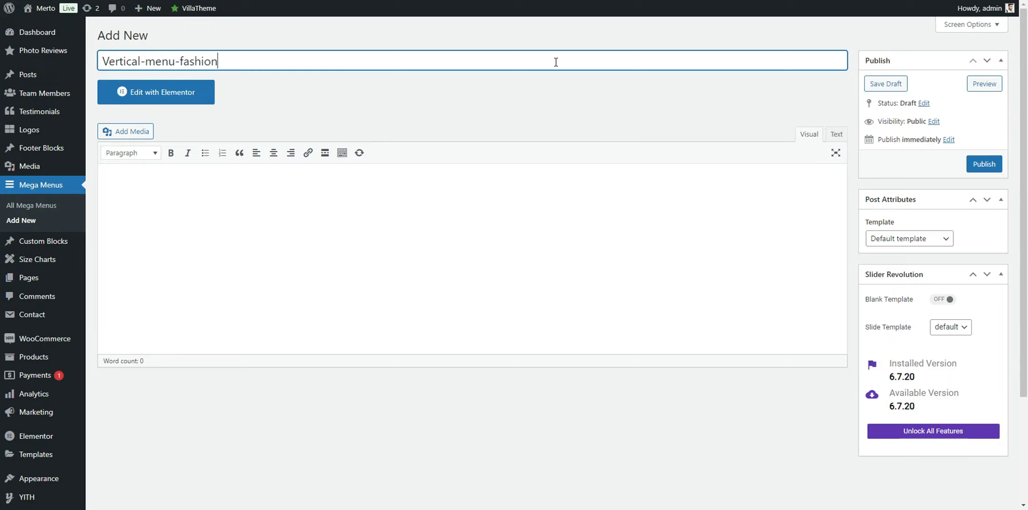
click(984, 164)
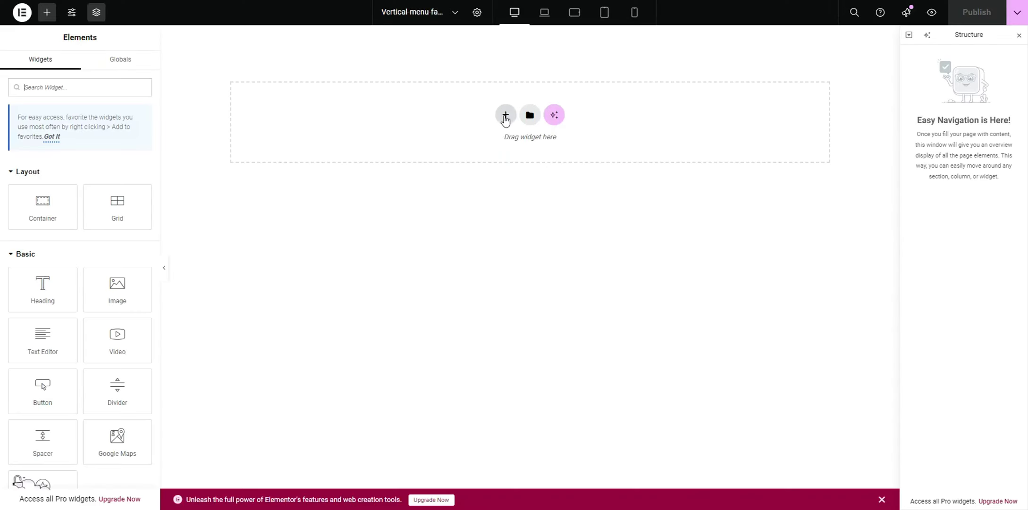
Add a flexbox container with two equal columns and set its column and row gaps to 20 px
click(505, 115)
click(502, 159)
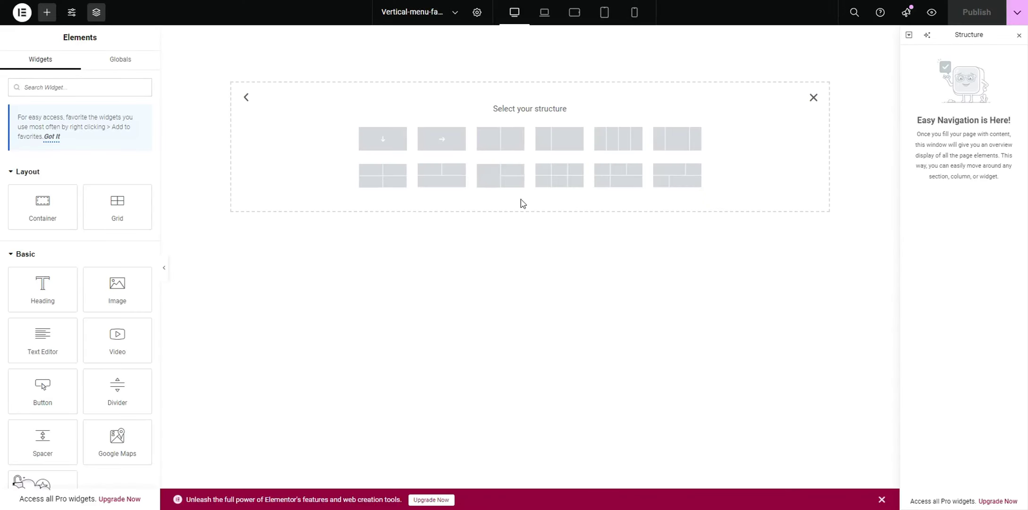
click(499, 139)
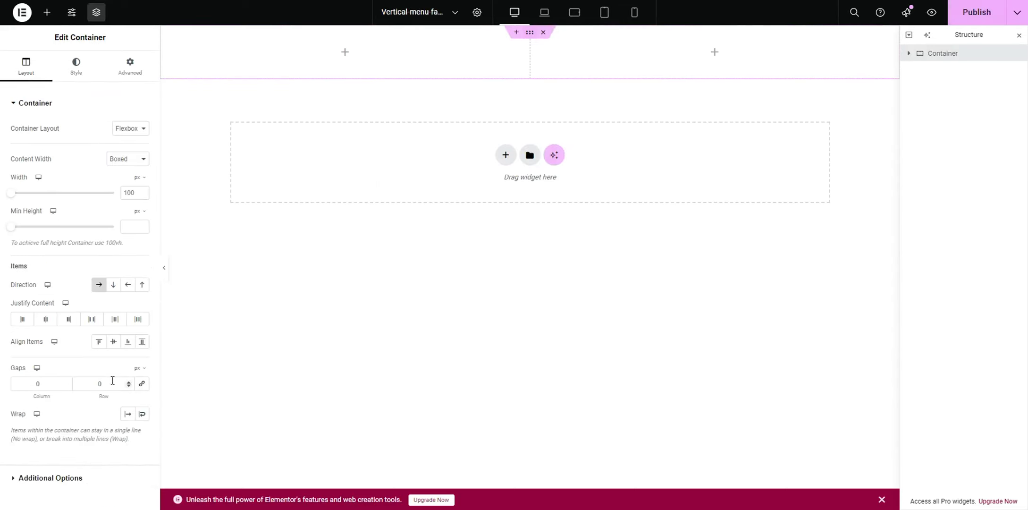
text(22)
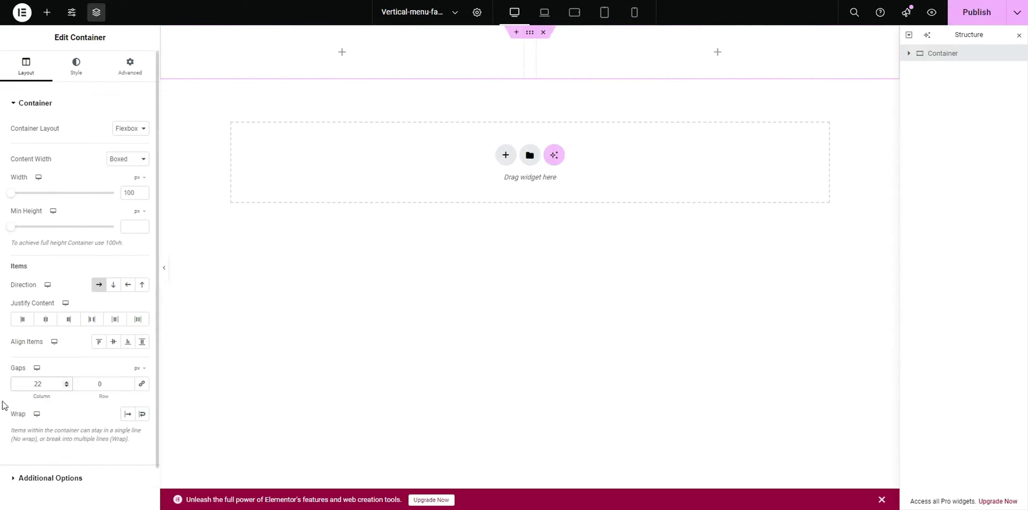
click(142, 384)
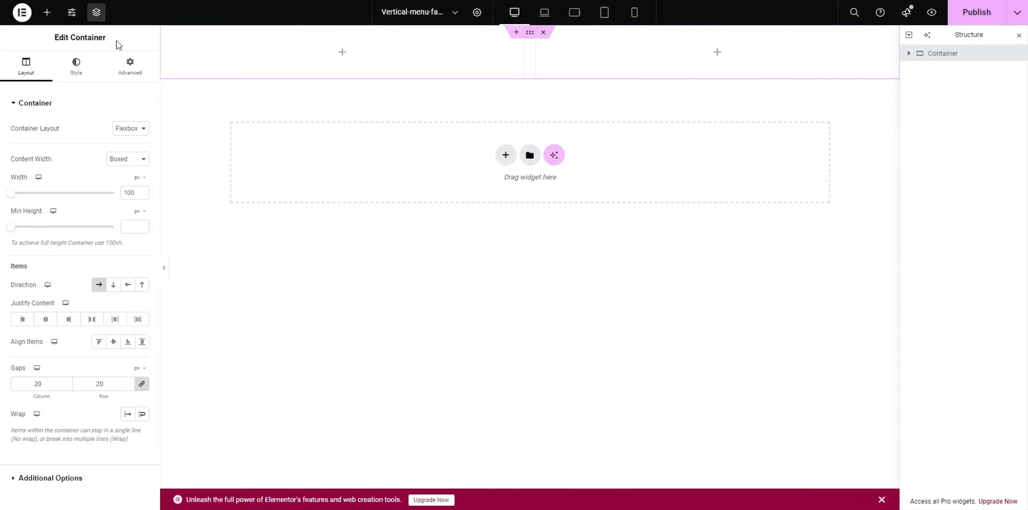
Find the TS List Of Product Categories widget and place it in the container's first column
click(46, 12)
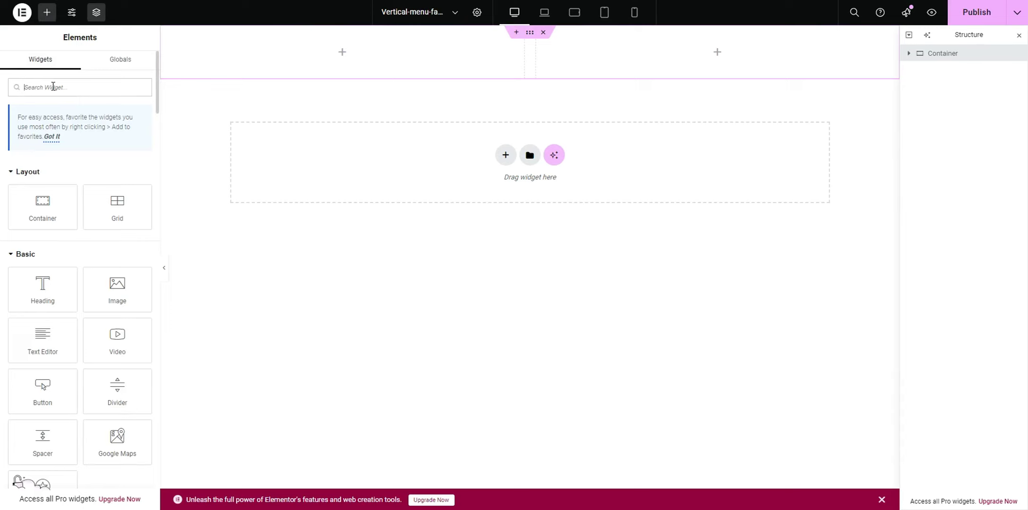
text(list of)
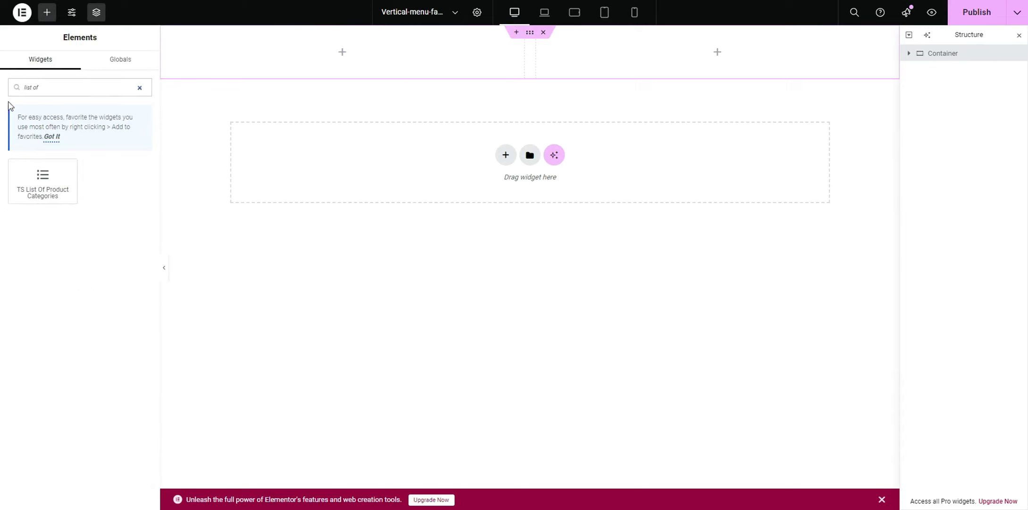
drag(29, 184, 279, 59)
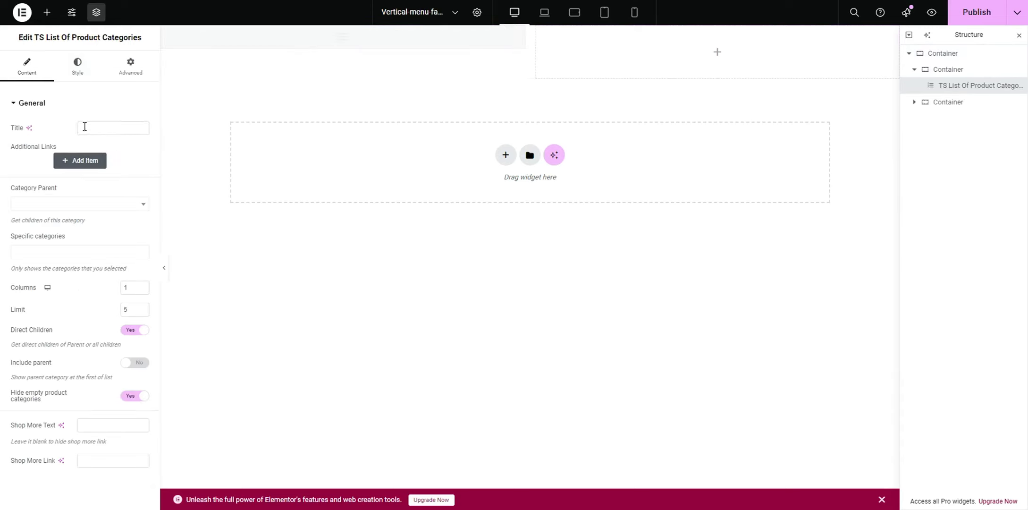
Title the product category list WOMEN and set its parent category to Women
text(WOMEN)
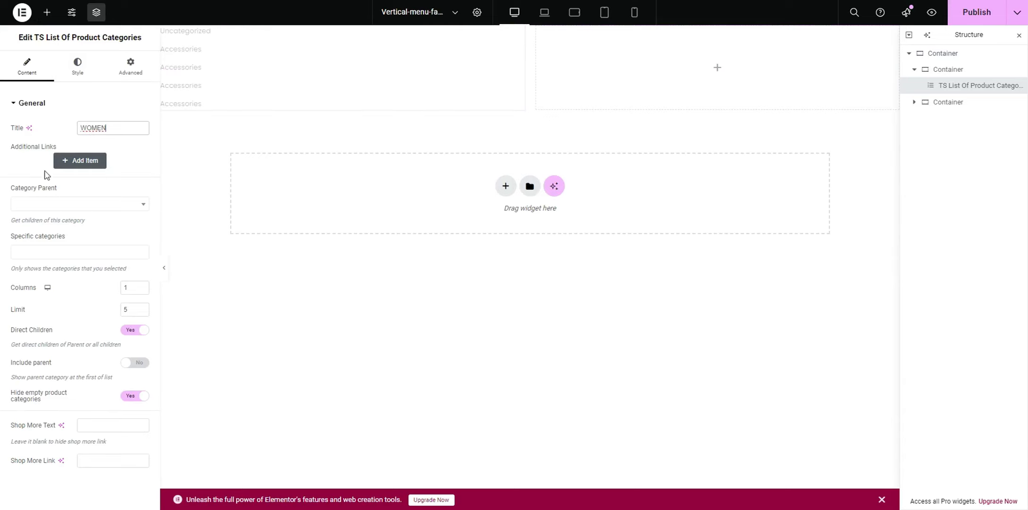
click(47, 204)
text(wi)
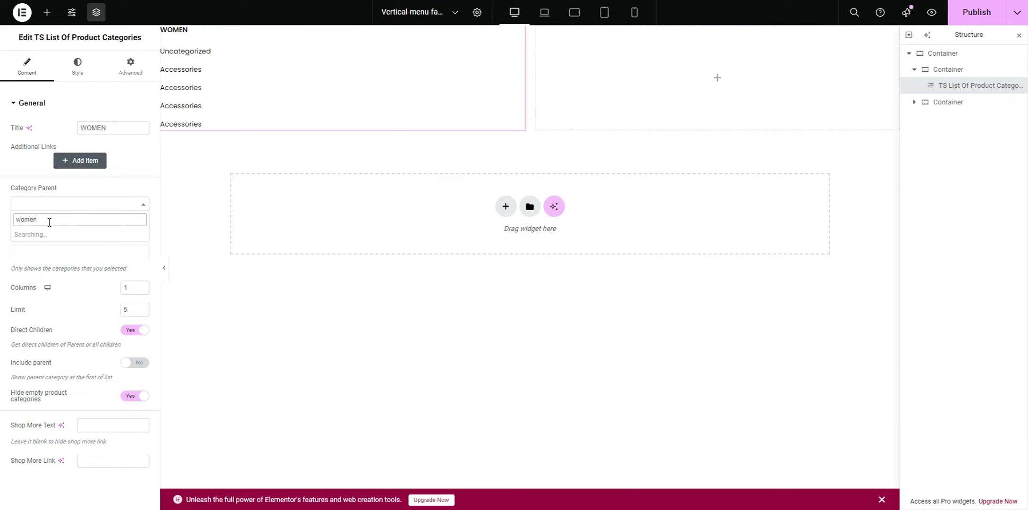
click(46, 235)
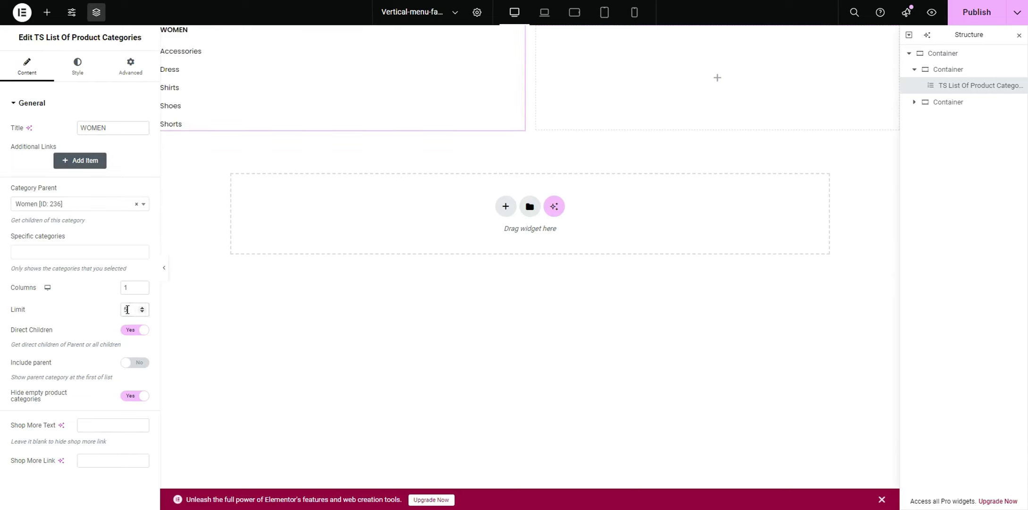
Set the WOMEN list's limit to 10 and turn off hiding of empty product categories
text(10)
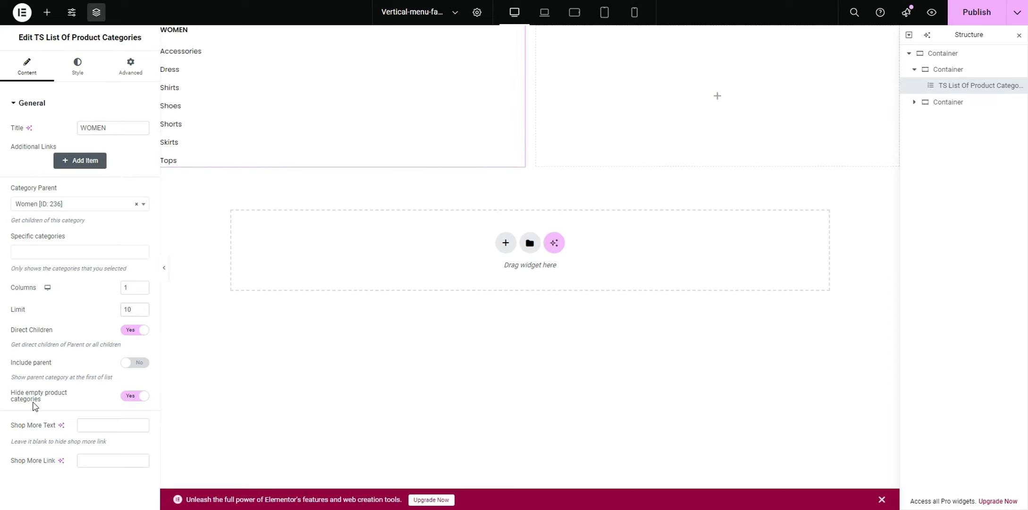
drag(24, 393, 44, 395)
click(137, 398)
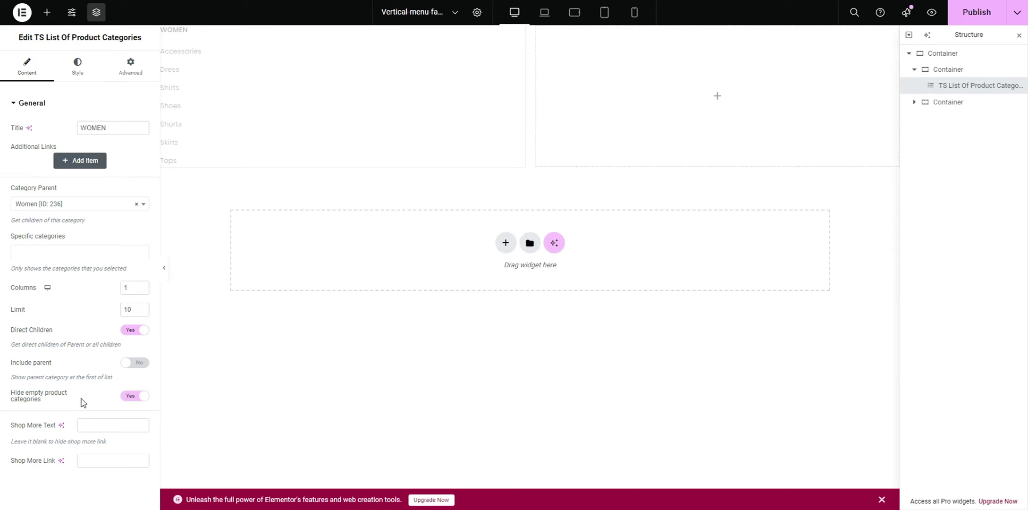
click(137, 401)
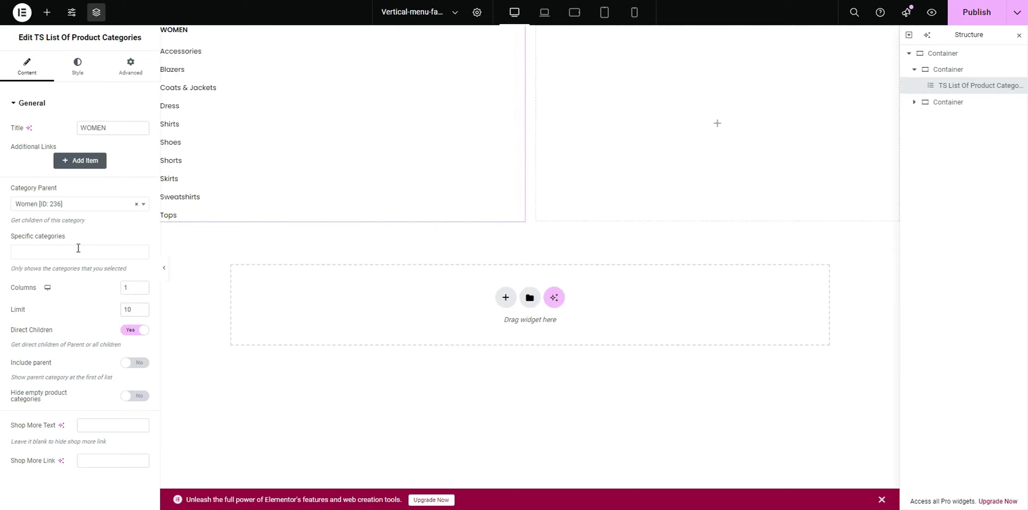
Add an additional link to the WOMEN list with URL # and the text "Additional item 1"
drag(15, 147, 59, 147)
click(78, 161)
click(49, 204)
text(#)
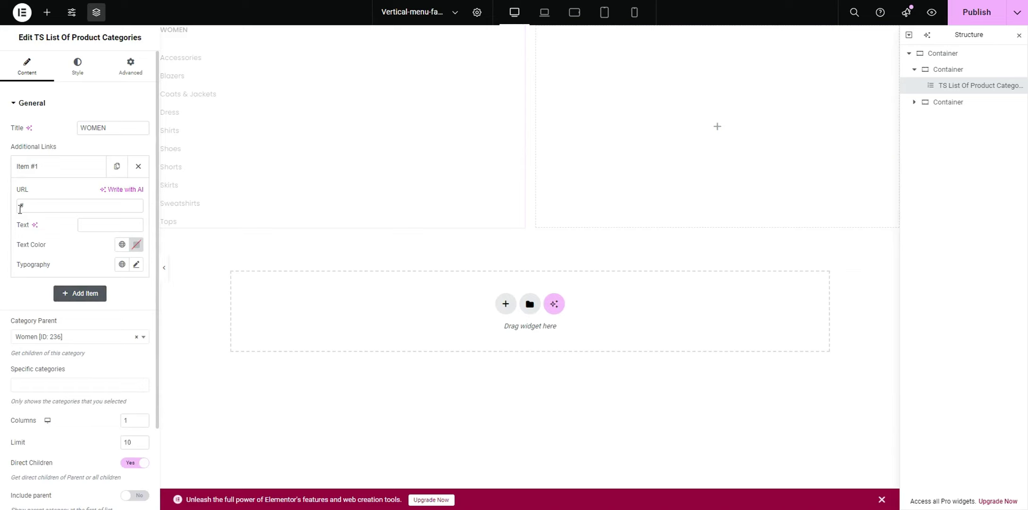
text(Additional item 1)
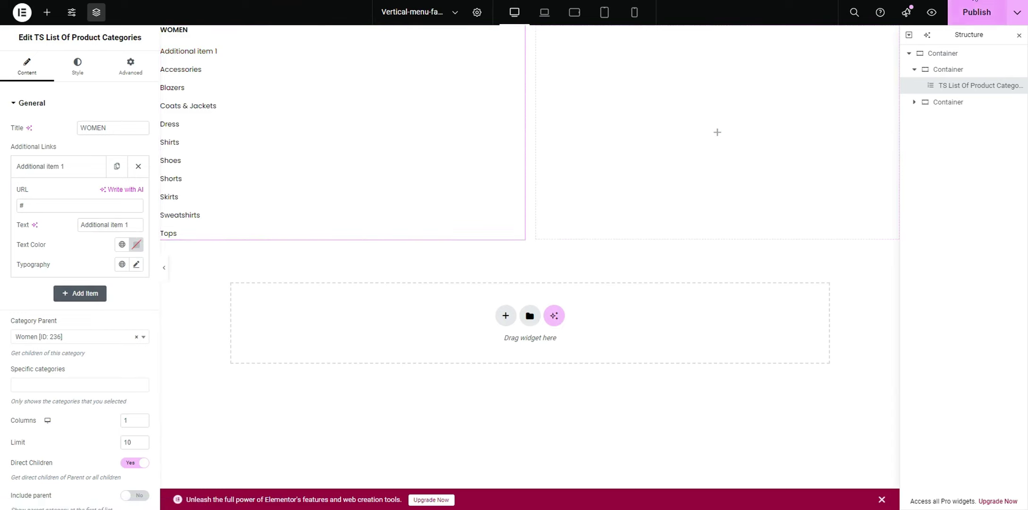
Duplicate the WOMEN category list and move the copy into the empty second column
right_click(239, 75)
click(276, 109)
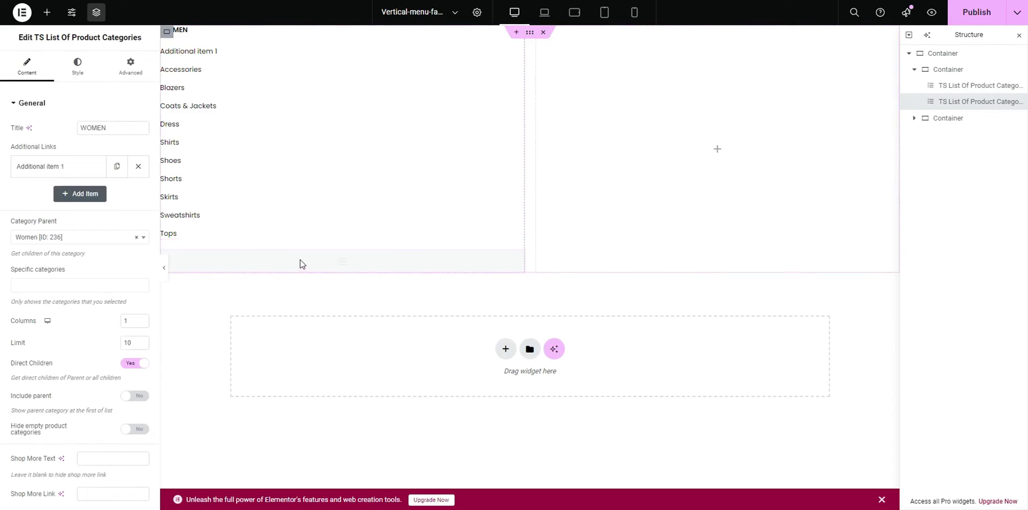
drag(275, 289, 533, 142)
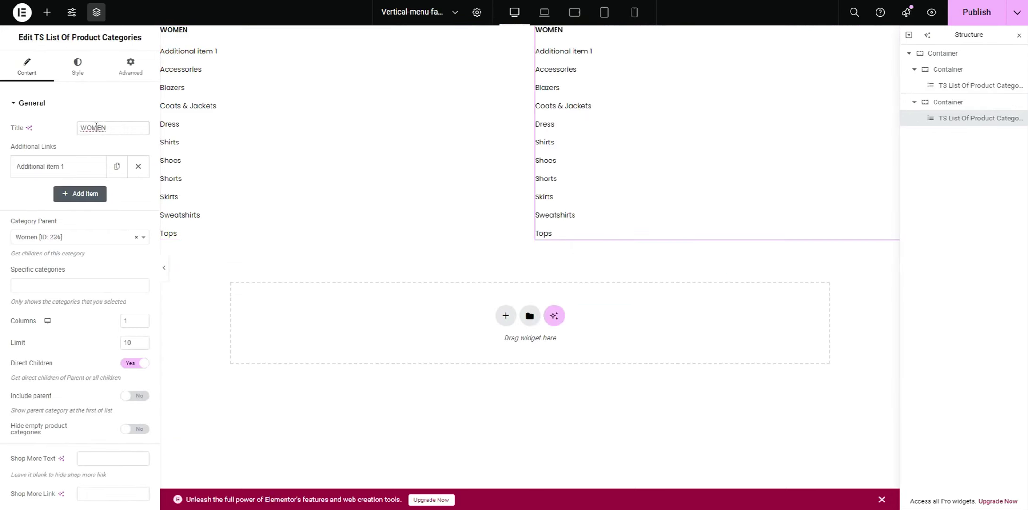
Retitle the second column's category list MEN and set its parent category to Men
double_click(96, 127)
text(MEN)
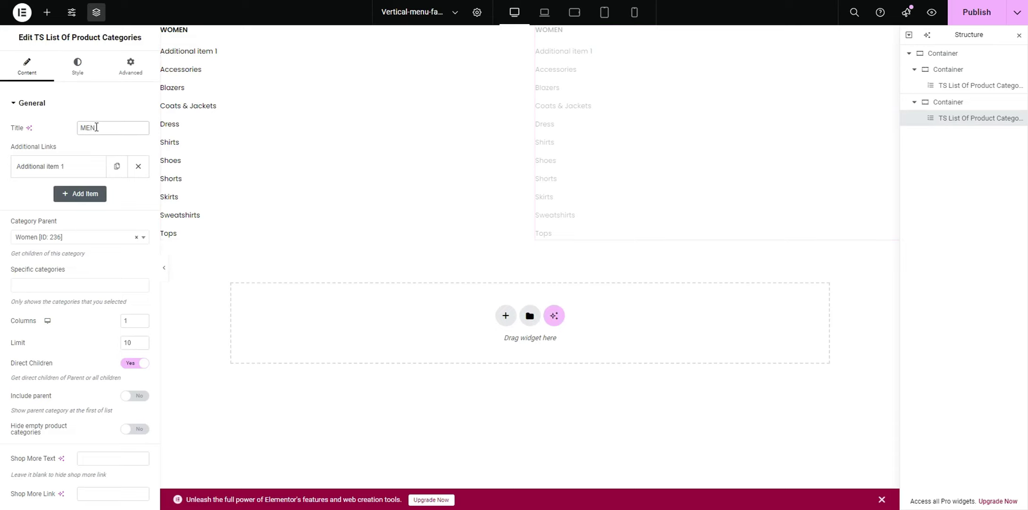
click(56, 238)
text(men)
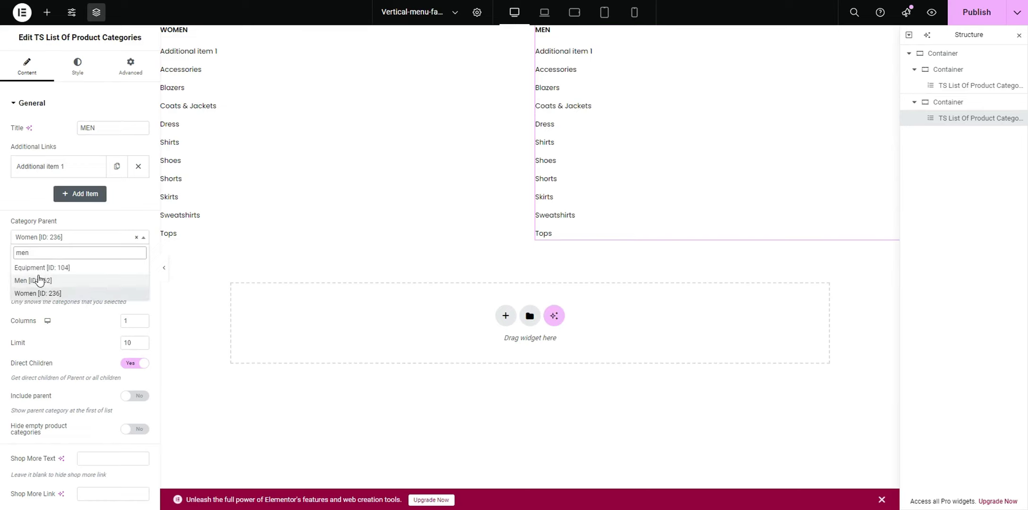
click(36, 277)
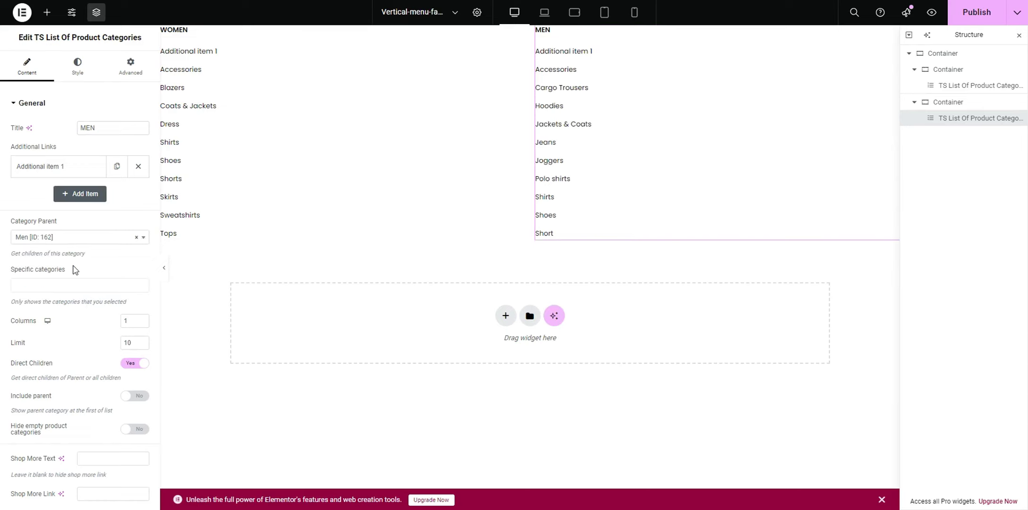
Add a single-column container below the category lists and place a TS Banner widget in it
click(506, 316)
click(492, 348)
click(383, 340)
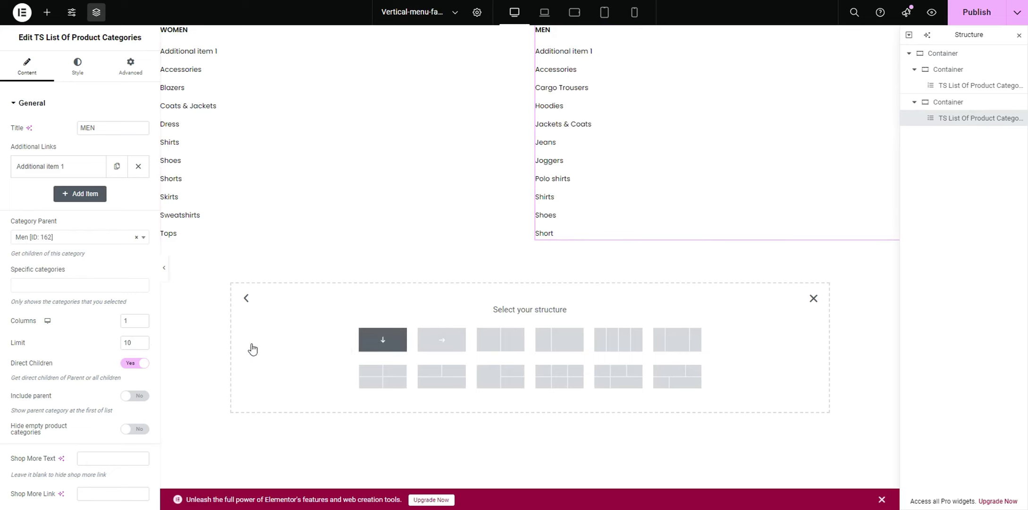
click(47, 12)
text(ts ban)
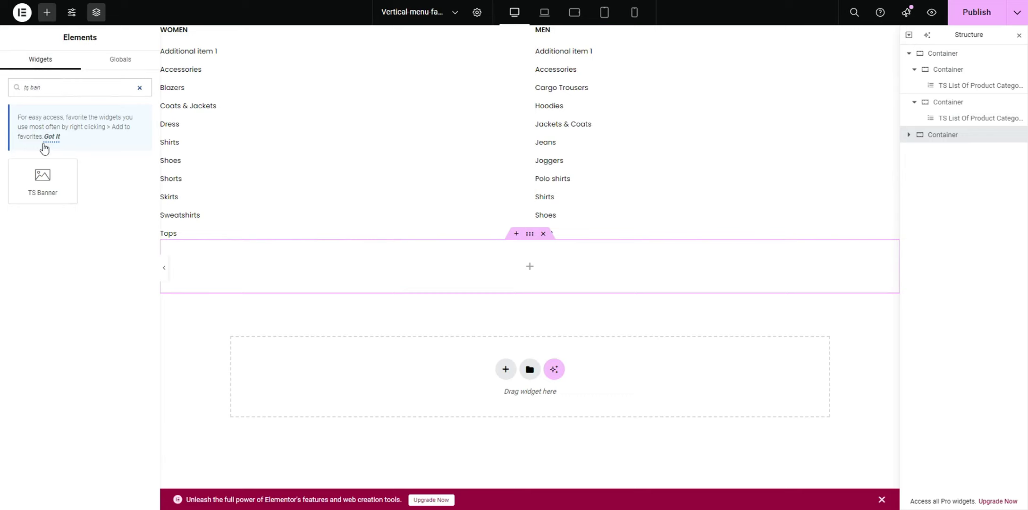
drag(42, 180, 312, 263)
Unlink the margins of the container holding the two category lists and set its bottom margin to 40 px
click(530, 33)
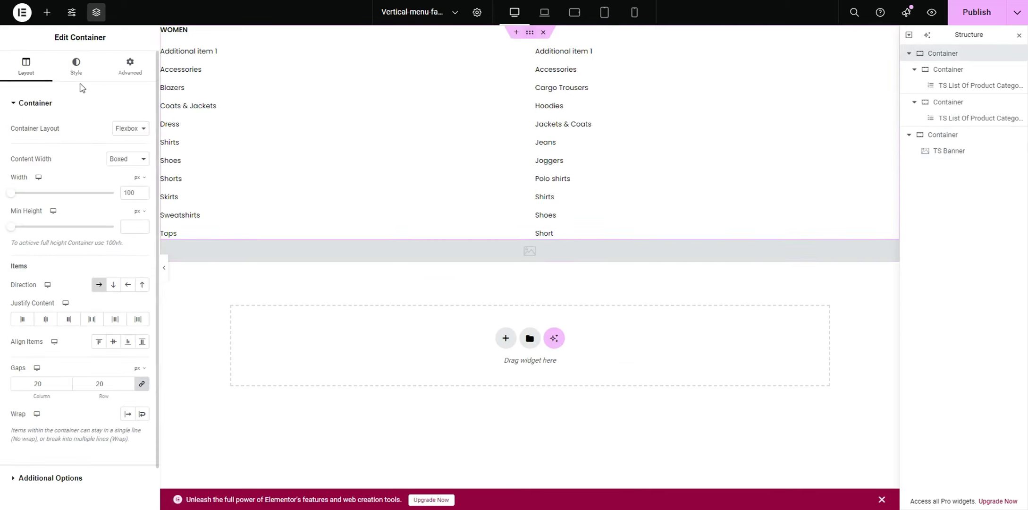
click(141, 71)
click(141, 140)
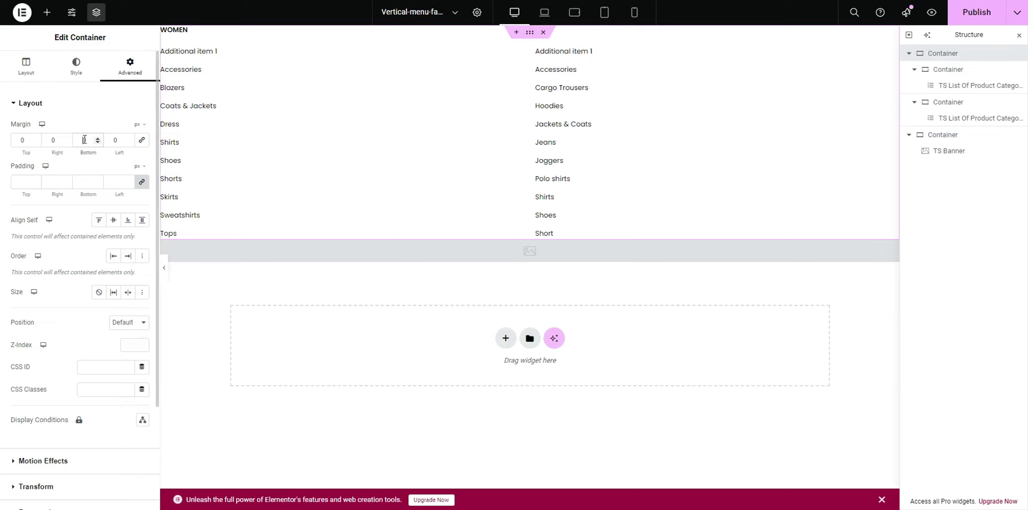
click(84, 140)
text(4)
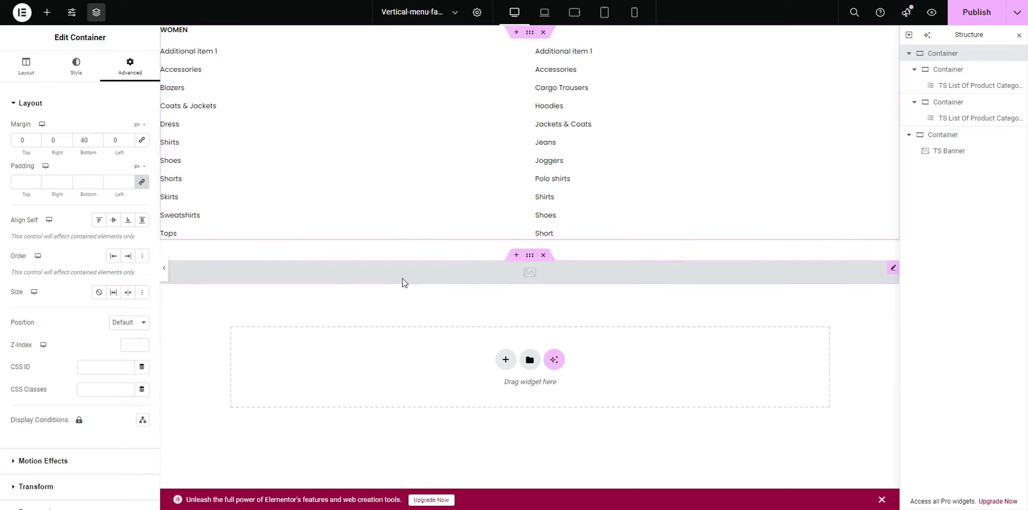
Set the TS Banner's background image to banner-vertical-menu-1.jpg from the media library
click(403, 282)
click(128, 161)
click(817, 83)
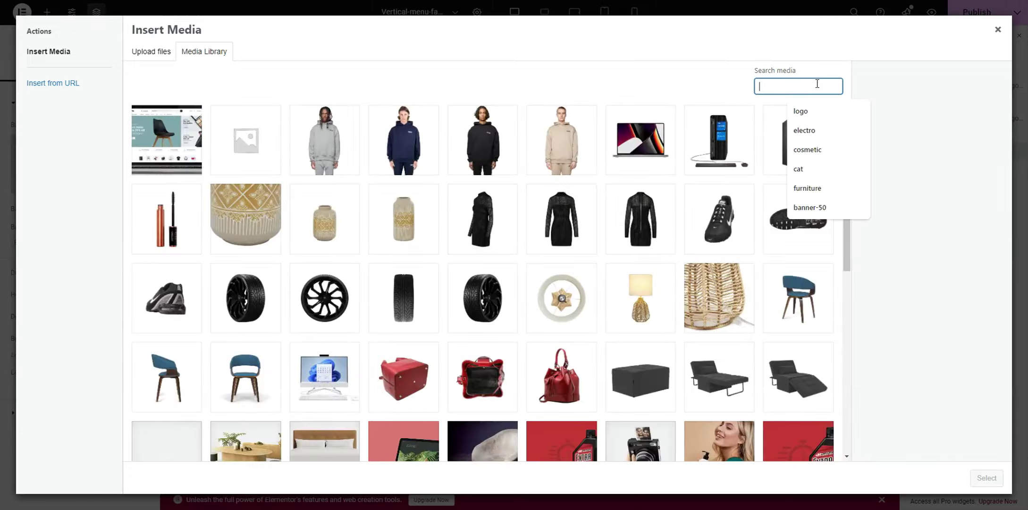
text(banner-vertical-menu)
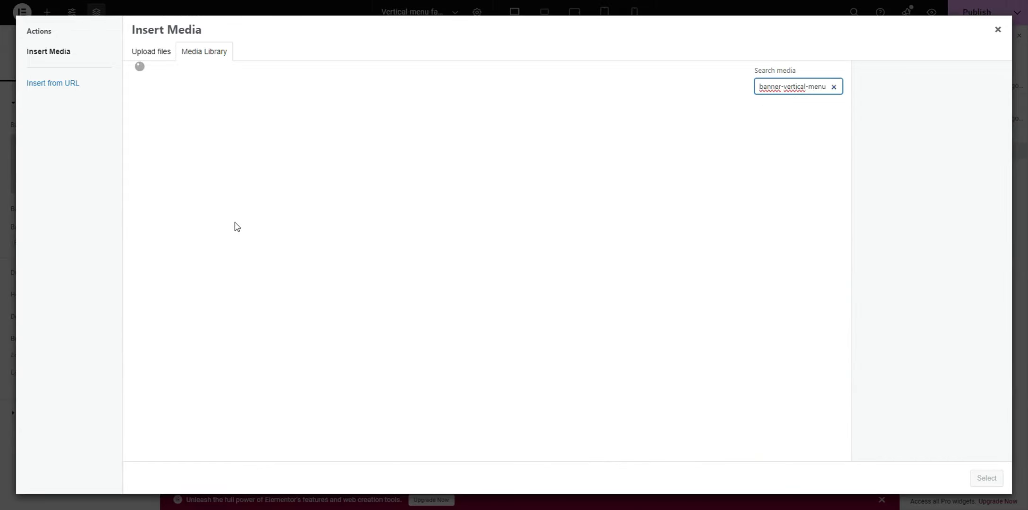
click(261, 142)
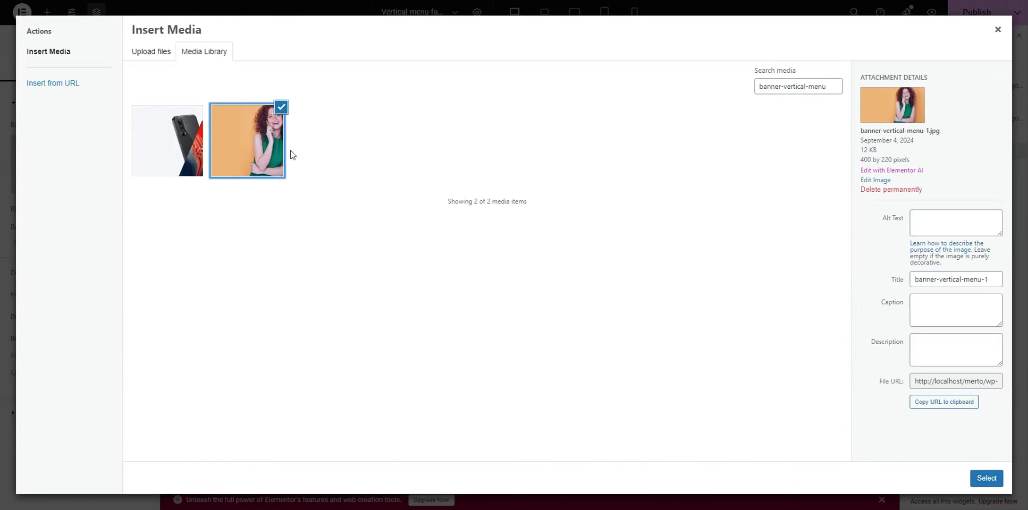
click(987, 478)
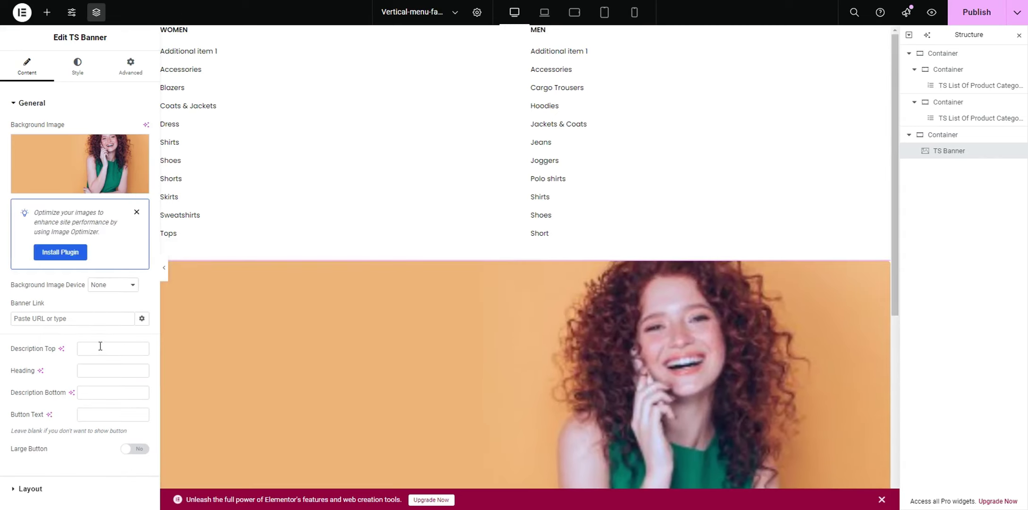
Give the banner the link #, top description "New Collection", heading "Bobby Caro Dress" and button text "SHOP NOW"
click(88, 320)
text(#)
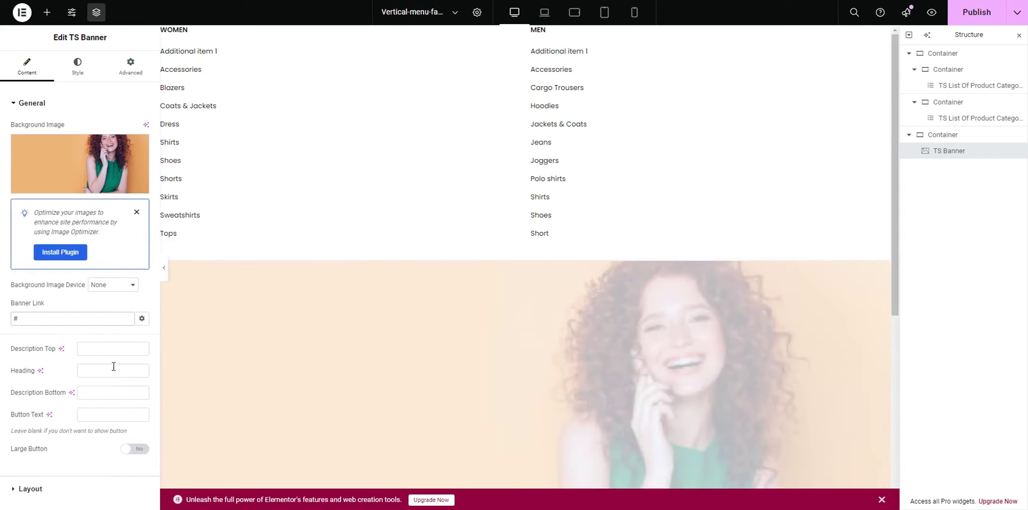
text(New Collection)
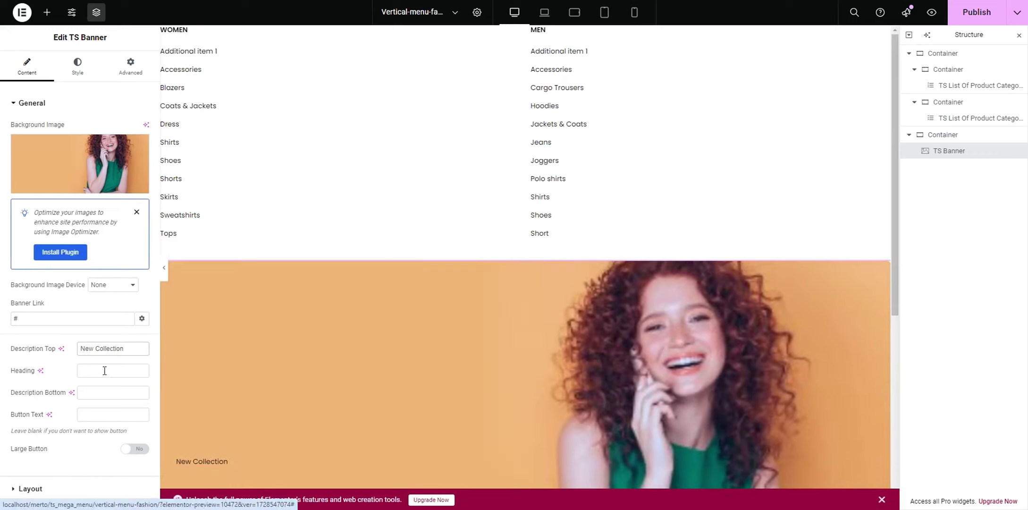
click(106, 370)
text(Bobby Caro Dress)
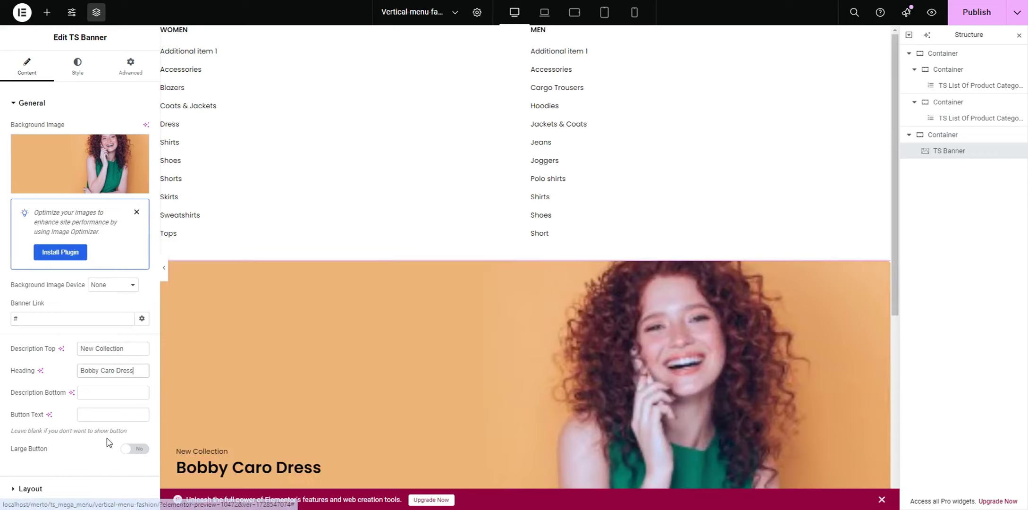
click(104, 418)
text(SHOP NOW)
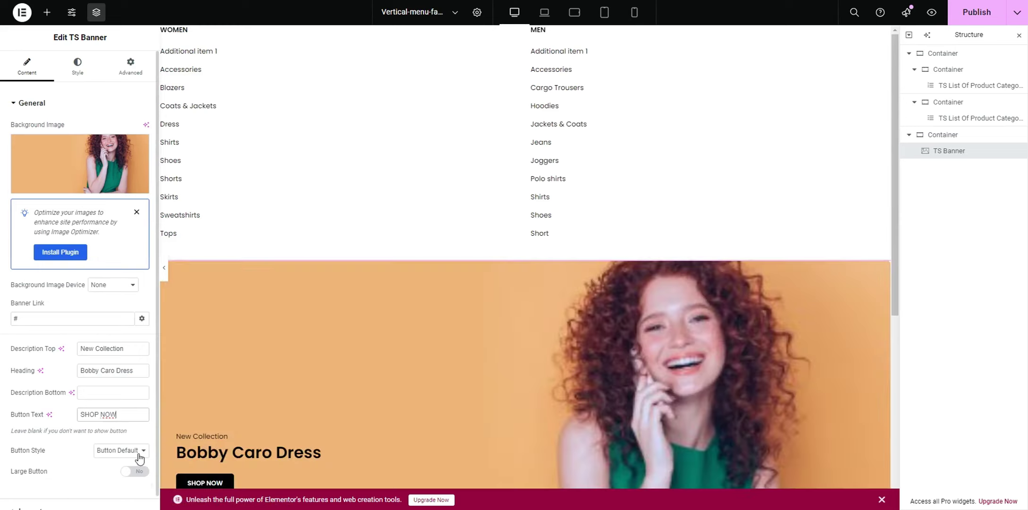
Try the Button Text style on the banner's button, then return it to Button Default
click(138, 454)
scroll(300, 413, down, 2)
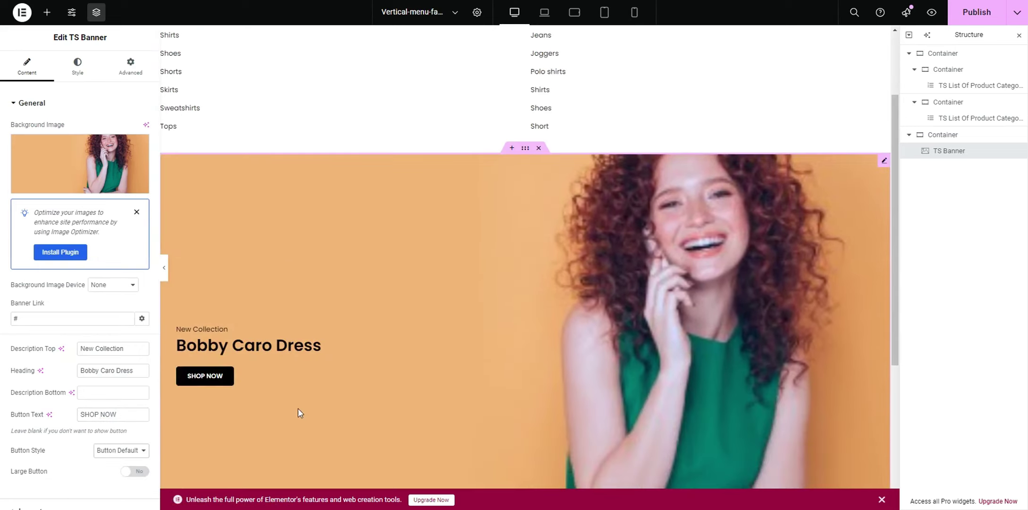
click(136, 450)
click(130, 479)
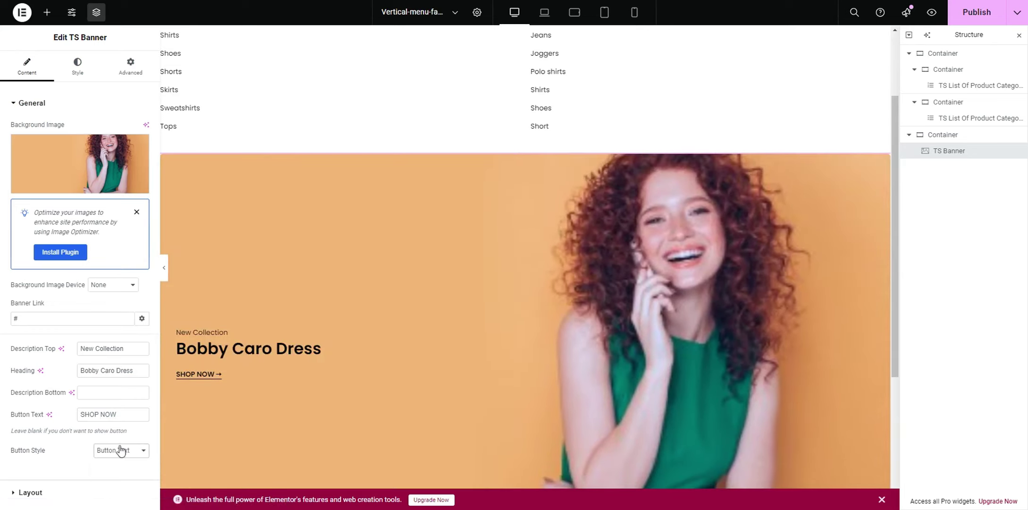
click(121, 450)
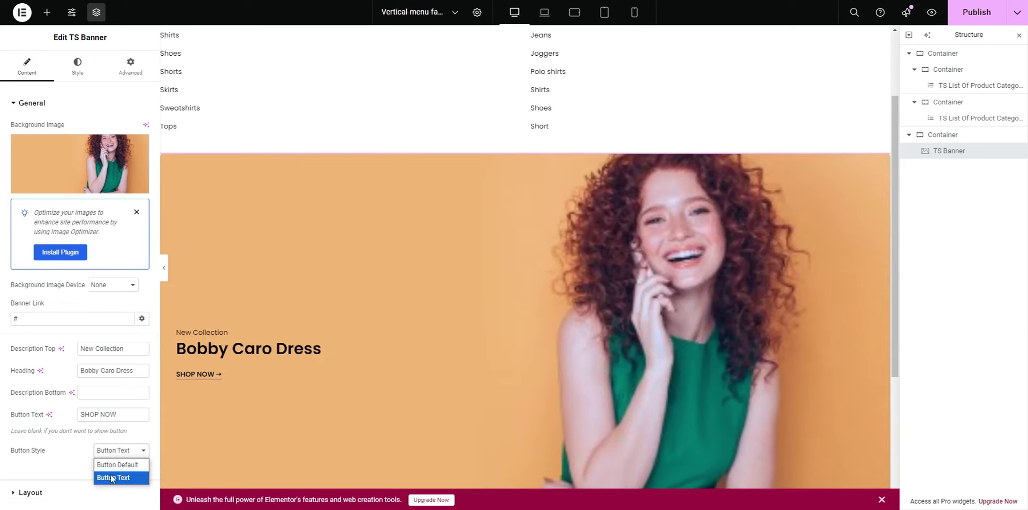
click(109, 464)
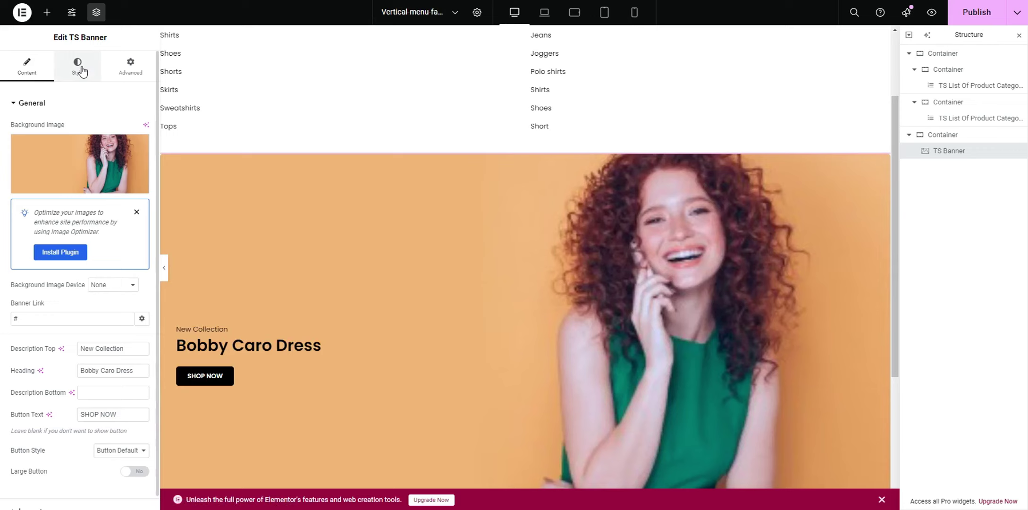
Set the banner's top description typography to size 13 px, weight 500 (Medium), line height 18 px and letter spacing 1 px
click(80, 70)
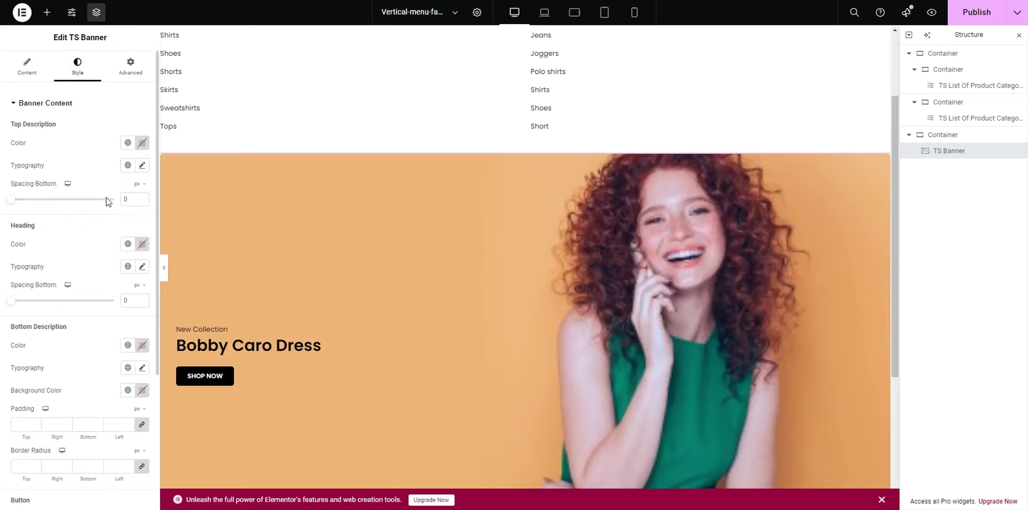
click(141, 166)
text(13)
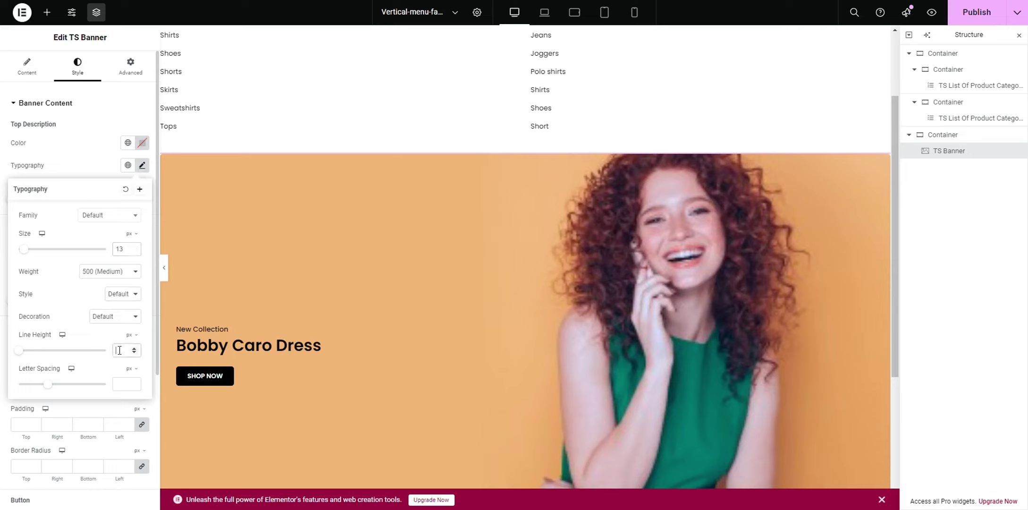
text(18)
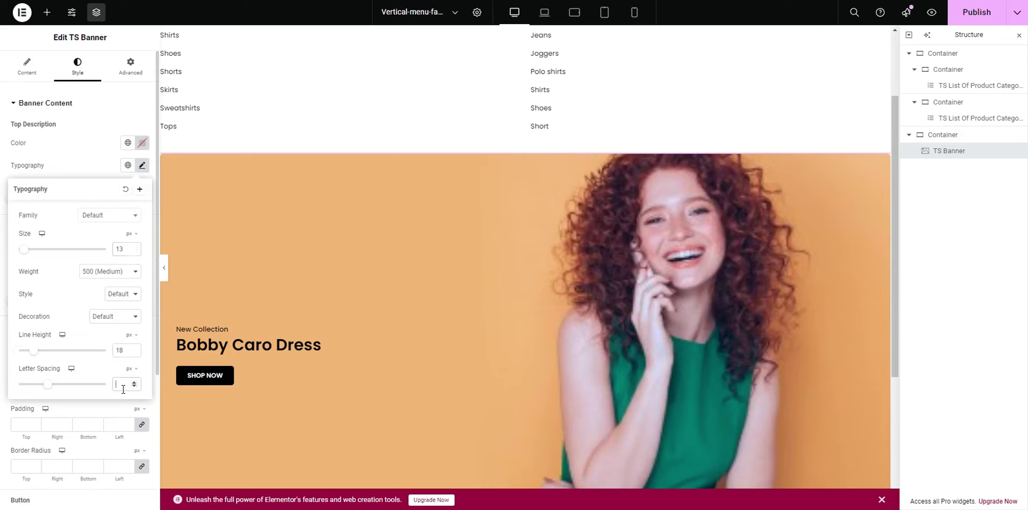
text(1)
click(84, 139)
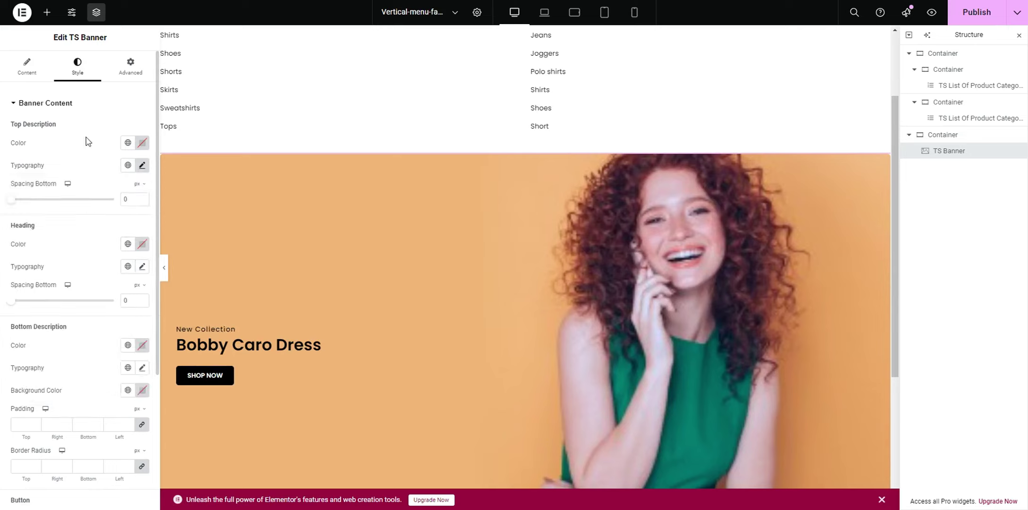
Set the banner heading's typography to size 24 px and line height 30 px
click(140, 268)
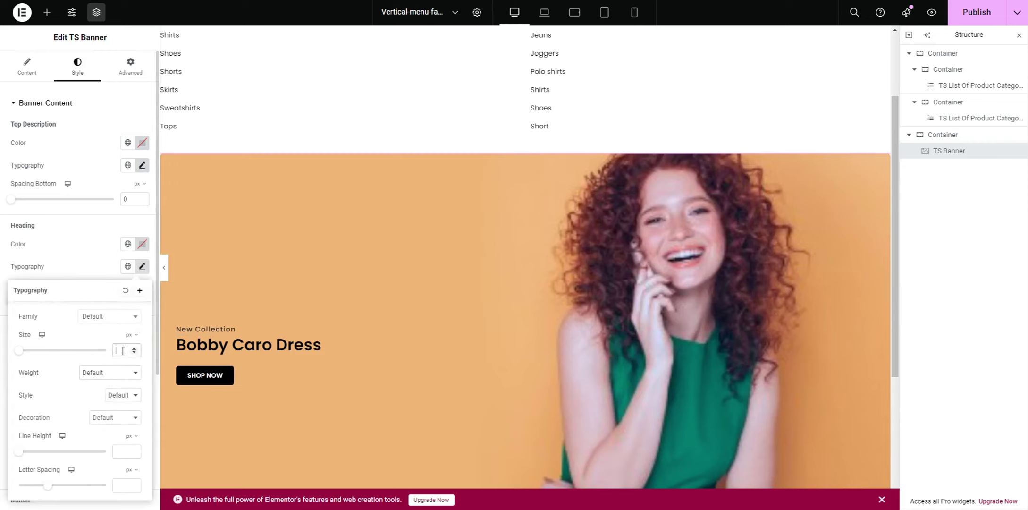
click(123, 350)
text(24)
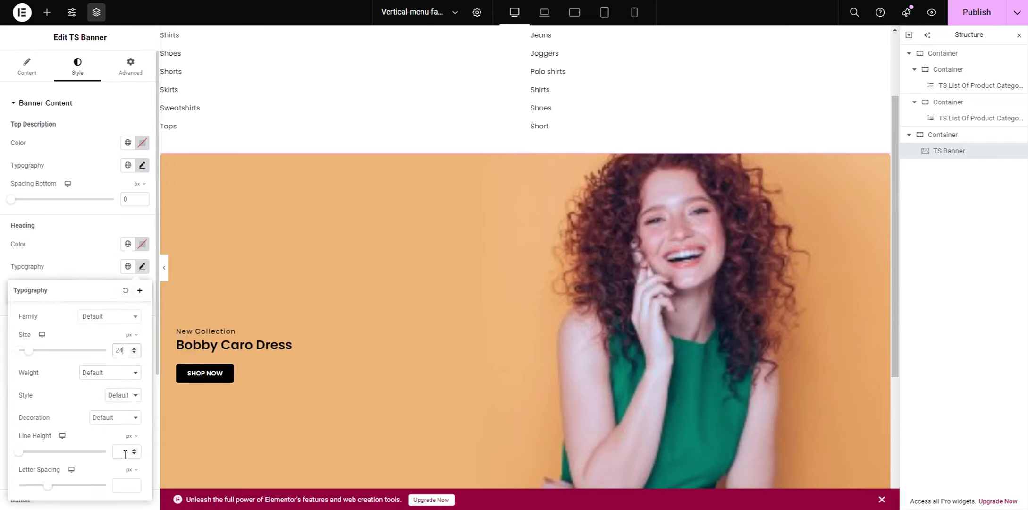
text(30)
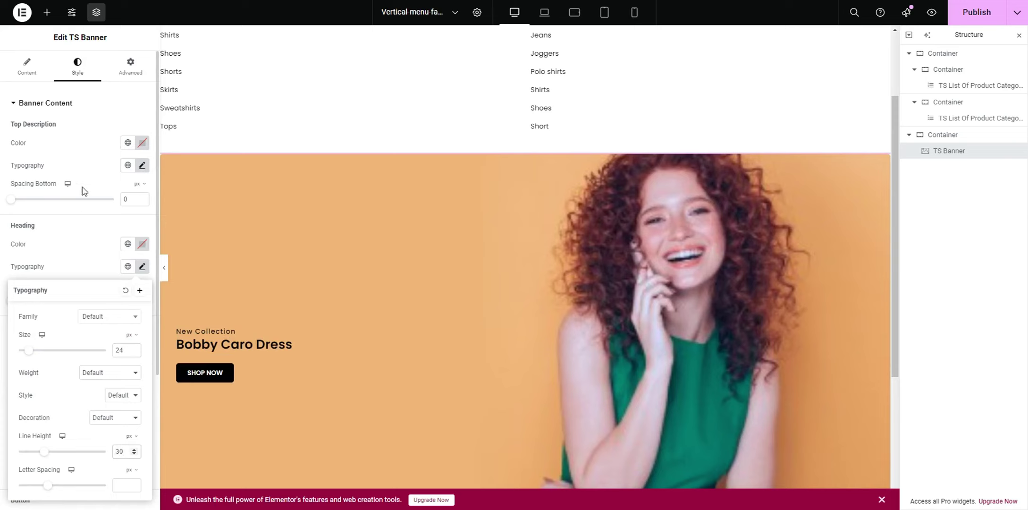
click(96, 263)
Set the banner's spacing to 3 px below the top description, 20 px below the heading and 0 px above the button
scroll(90, 283, down, 3)
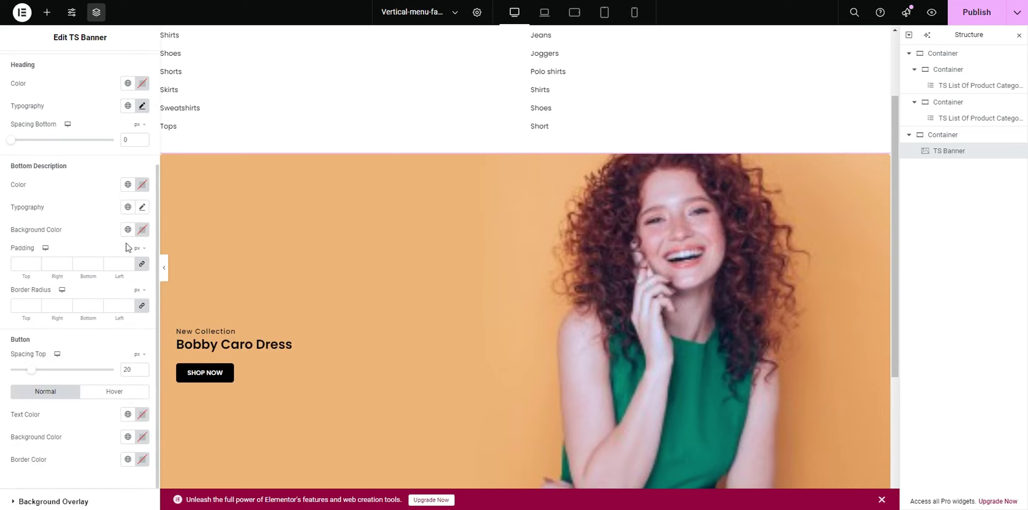
scroll(113, 147, up, 1)
mouse_move(10, 93)
mouse_down()
mouse_move(36, 94)
mouse_move(13, 97)
mouse_up()
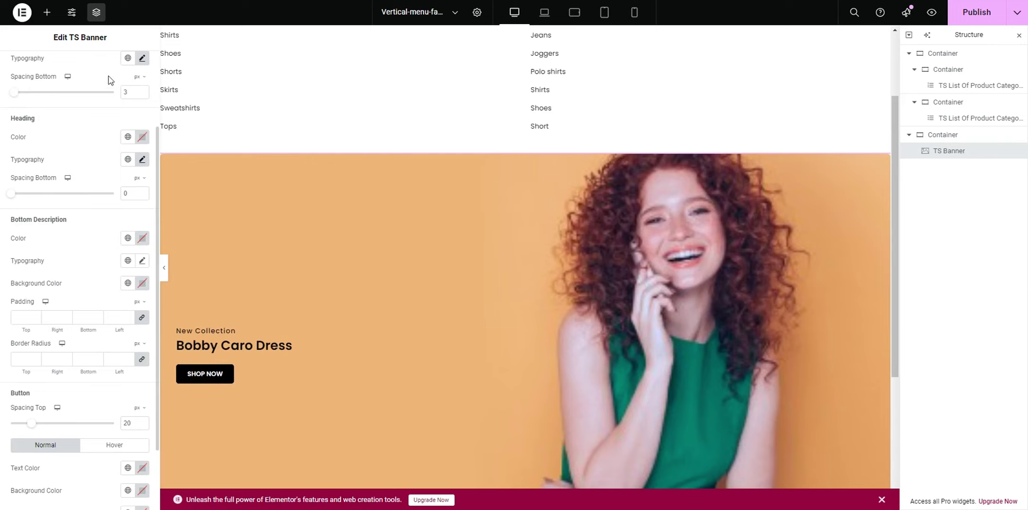
drag(13, 195, 22, 198)
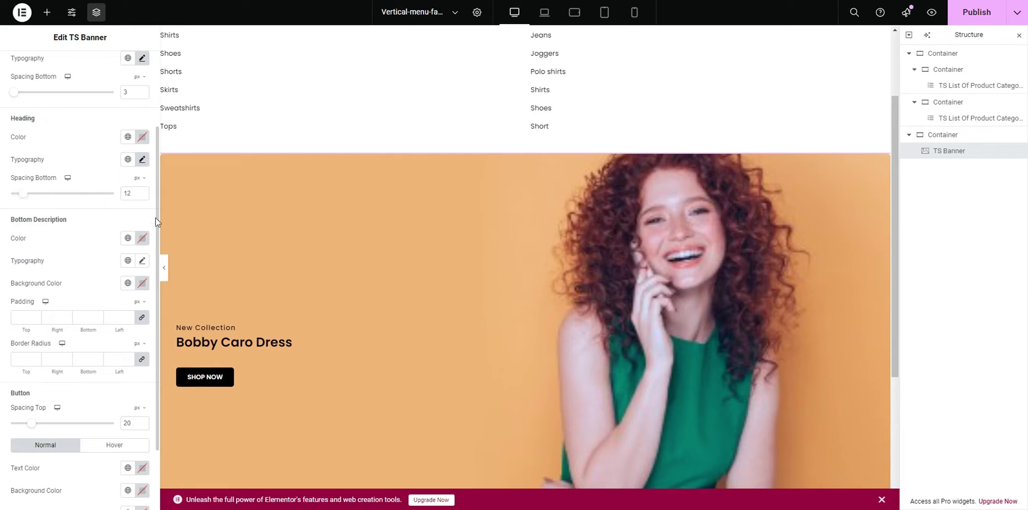
drag(28, 199, 32, 197)
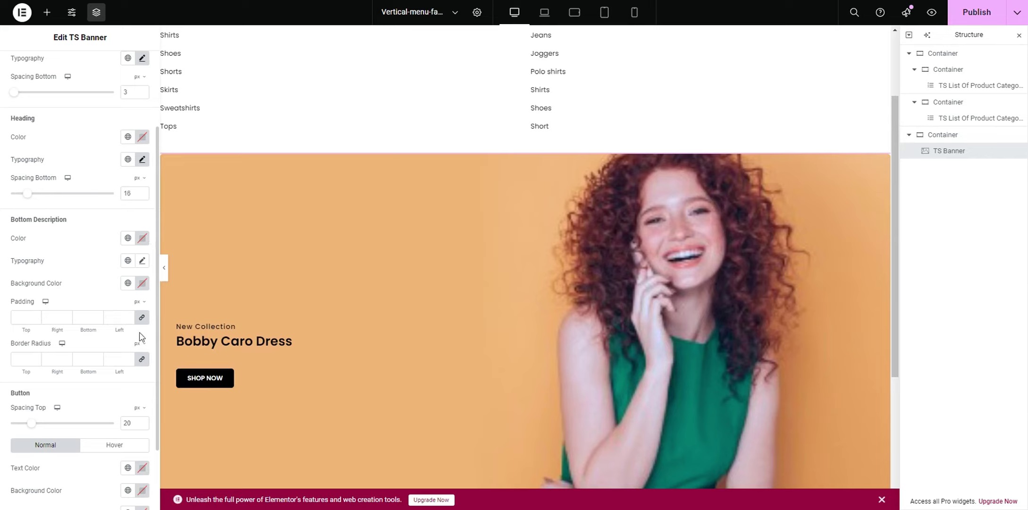
text(0)
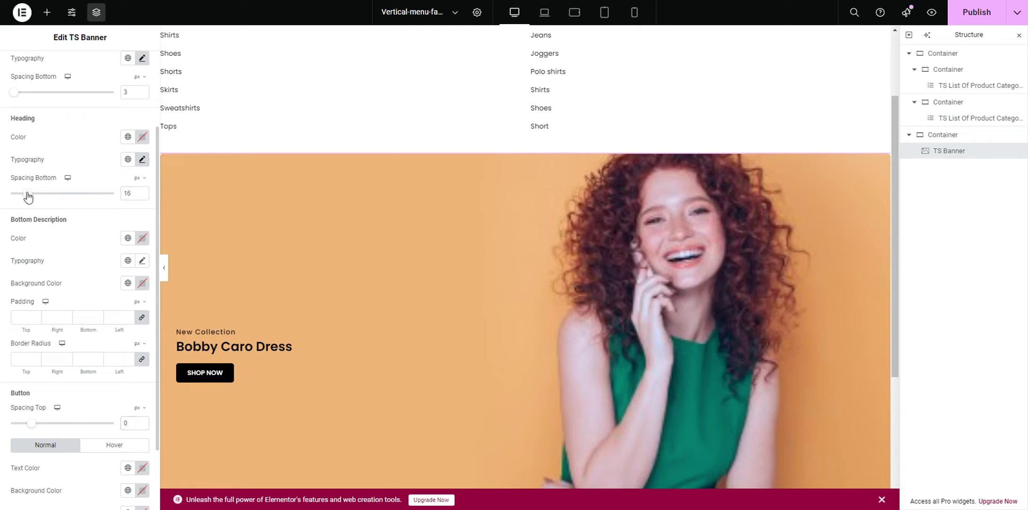
drag(29, 198, 31, 198)
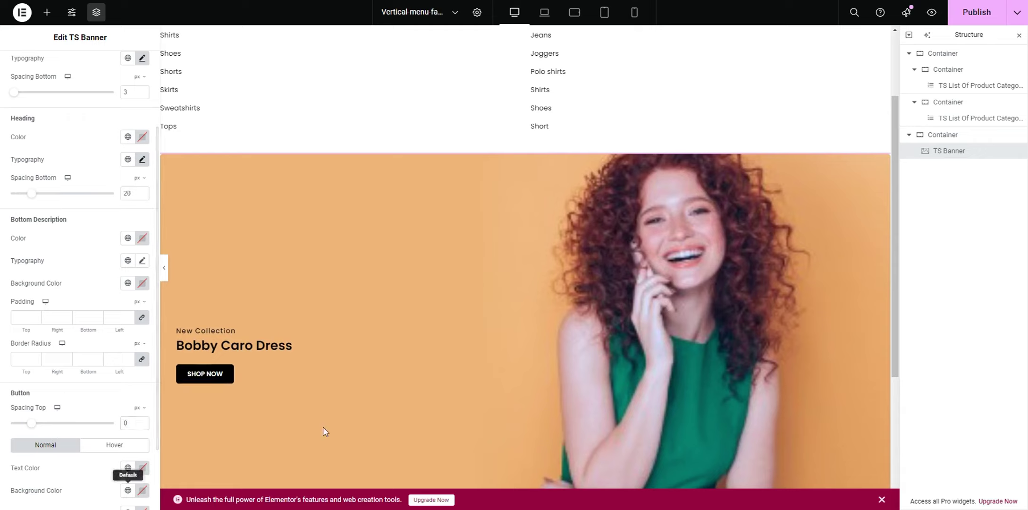
Publish the fashion mega menu and open the Menus admin page from the store site in a new tab
scroll(90, 468, down, 2)
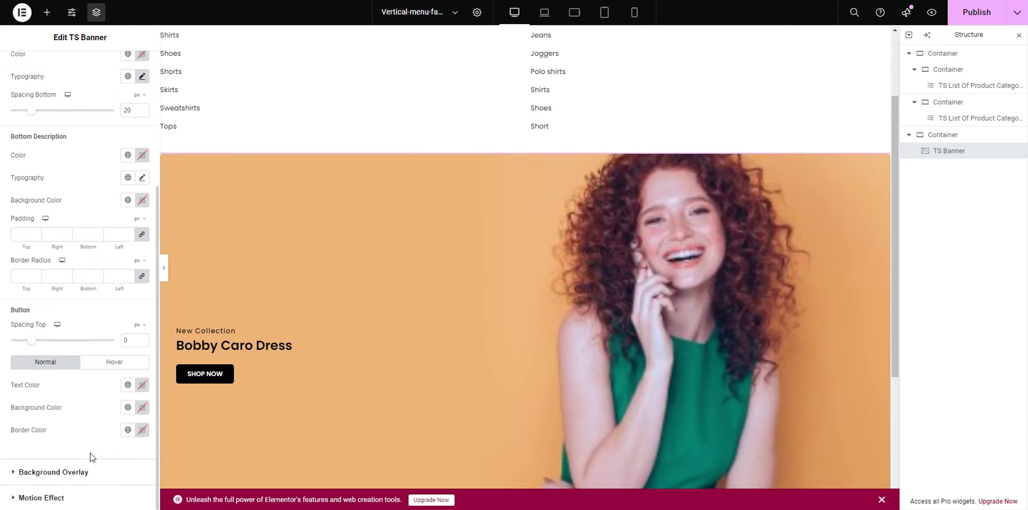
click(977, 12)
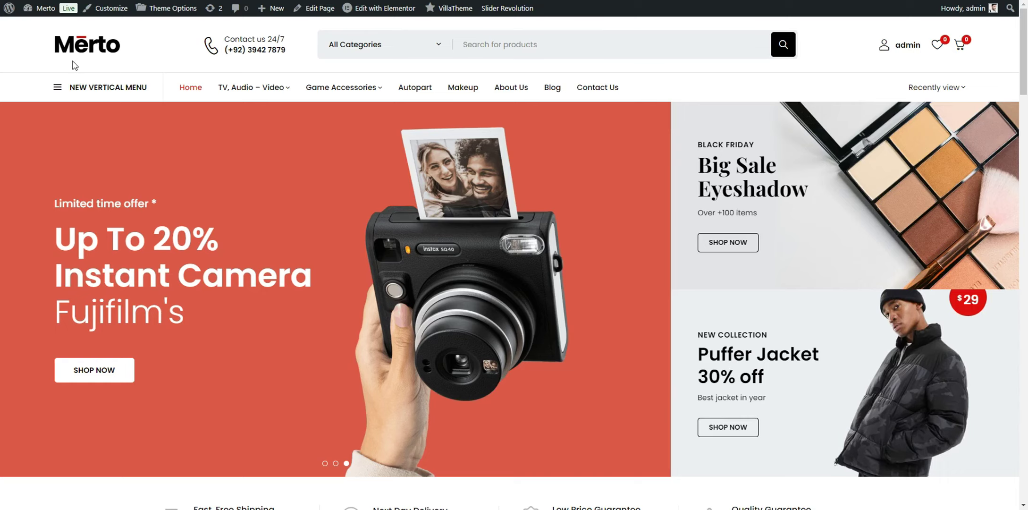
mouse_move(46, 8)
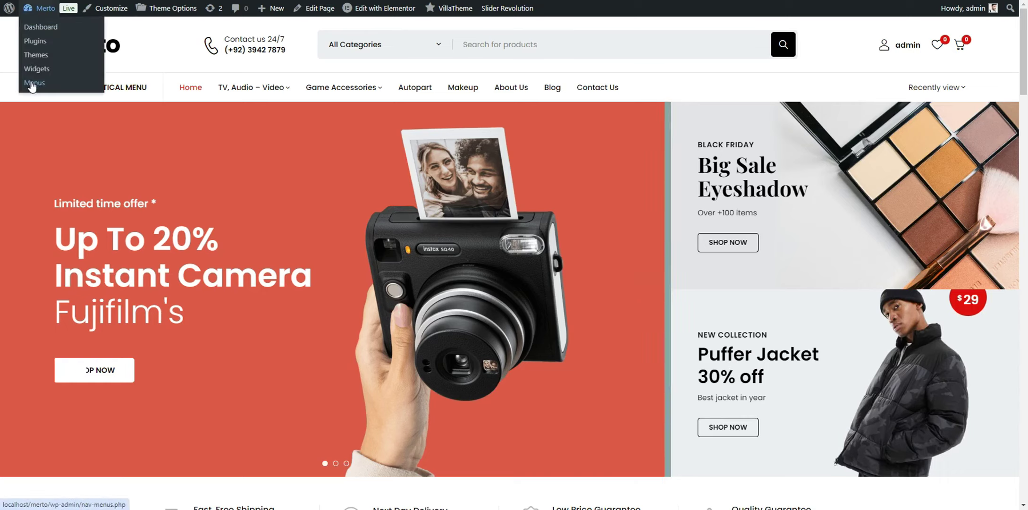
right_click(97, 84)
click(141, 110)
key(ctrl+Tab)
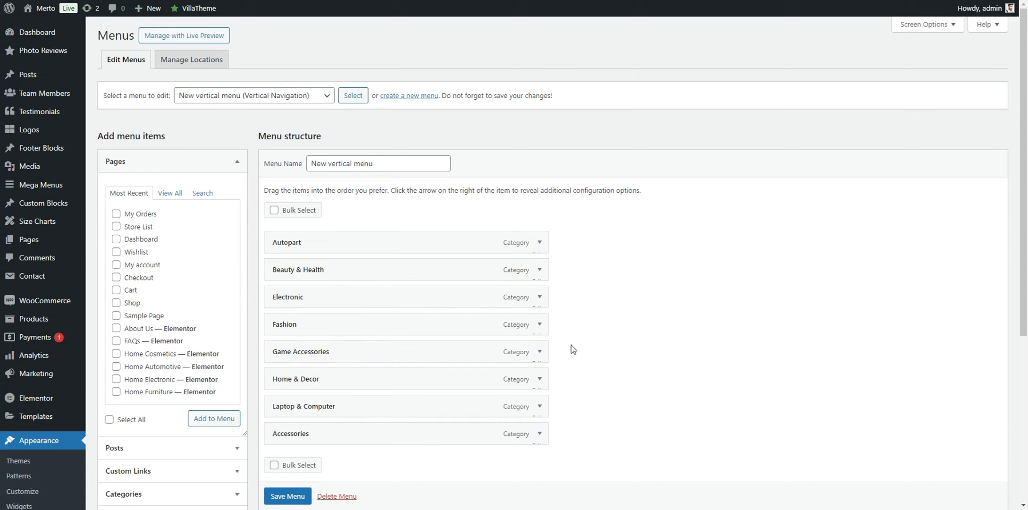
Enable the mega menu for the Fashion item of the new vertical menu and assign Vertical-menu-fashion to it
click(538, 328)
scroll(321, 307, down, 5)
click(310, 240)
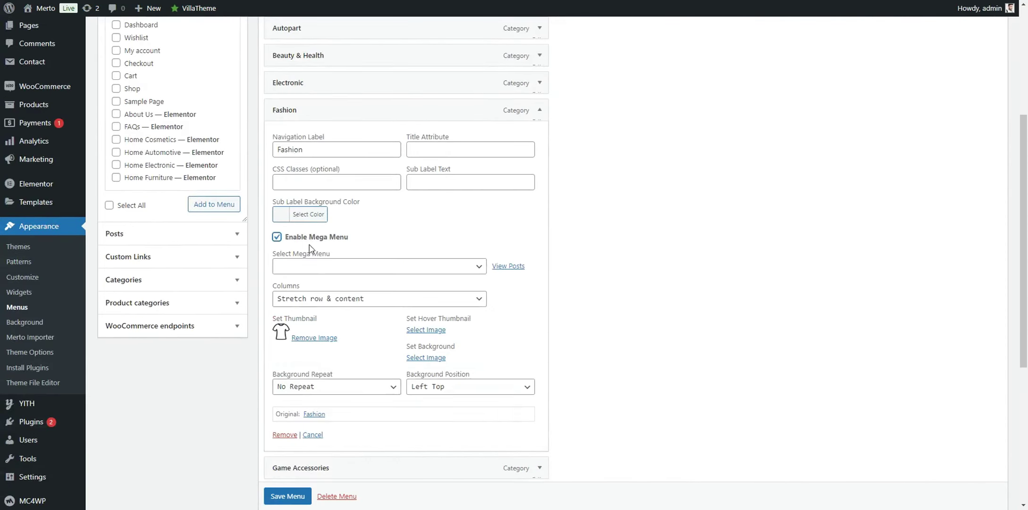
scroll(321, 264, up, 3)
click(373, 373)
click(330, 85)
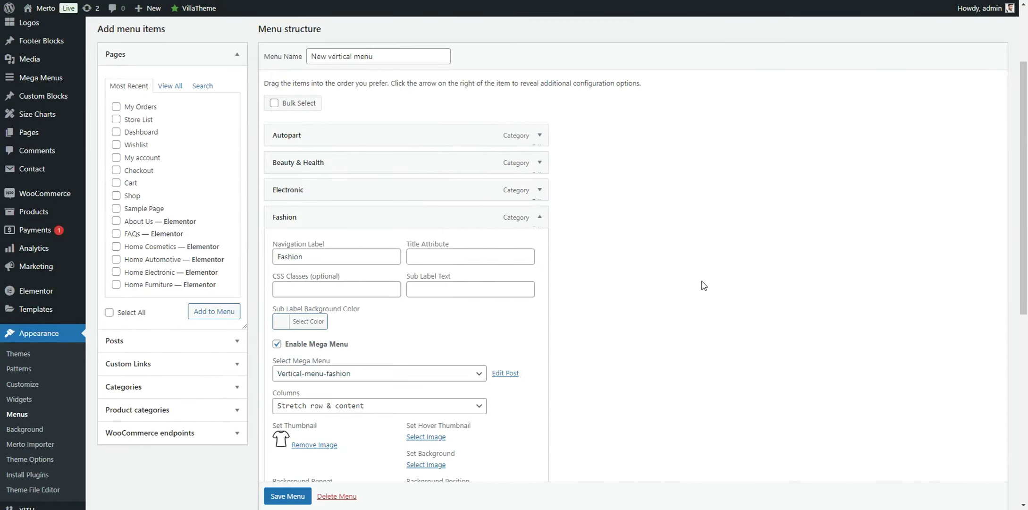
Set the Fashion item's mega menu to 2 columns and save the menu
click(358, 410)
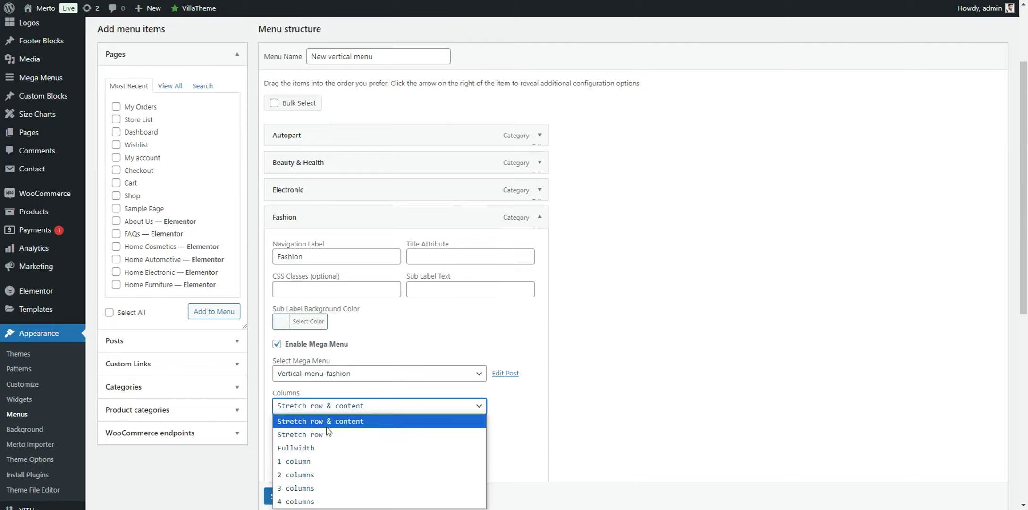
click(300, 475)
scroll(628, 369, down, 6)
click(300, 497)
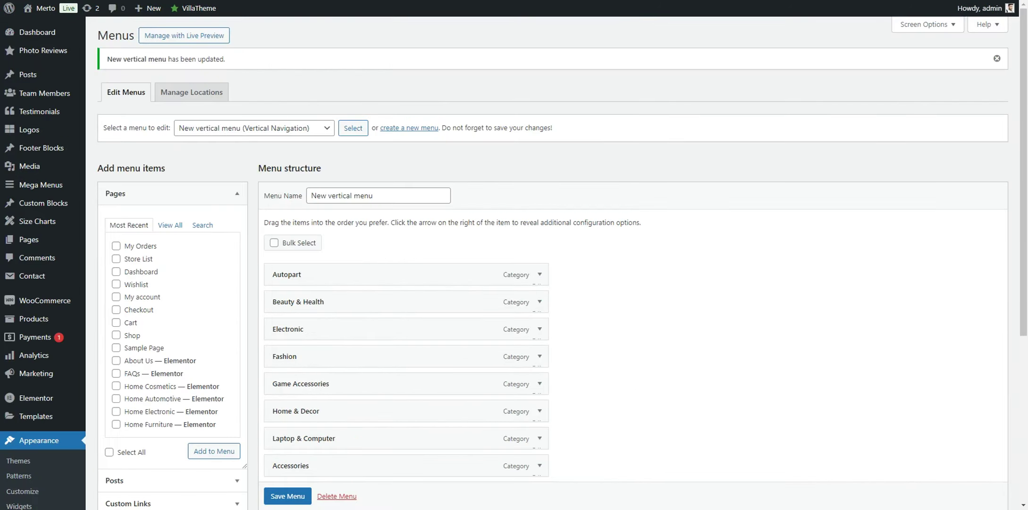
Reload the store's home page and open the New Vertical Menu to check the Fashion mega menu
key(ctrl+Tab)
right_click(171, 54)
click(207, 94)
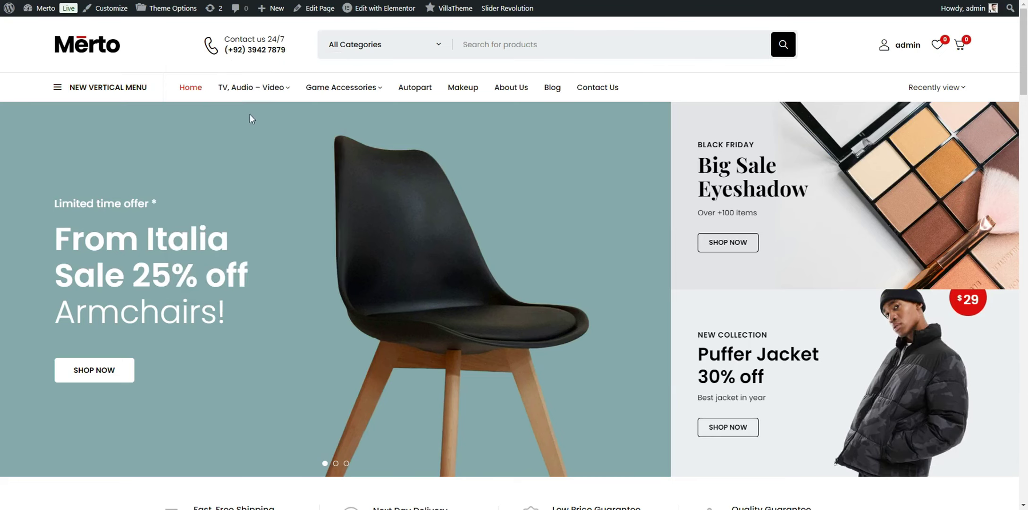
click(130, 88)
mouse_move(91, 142)
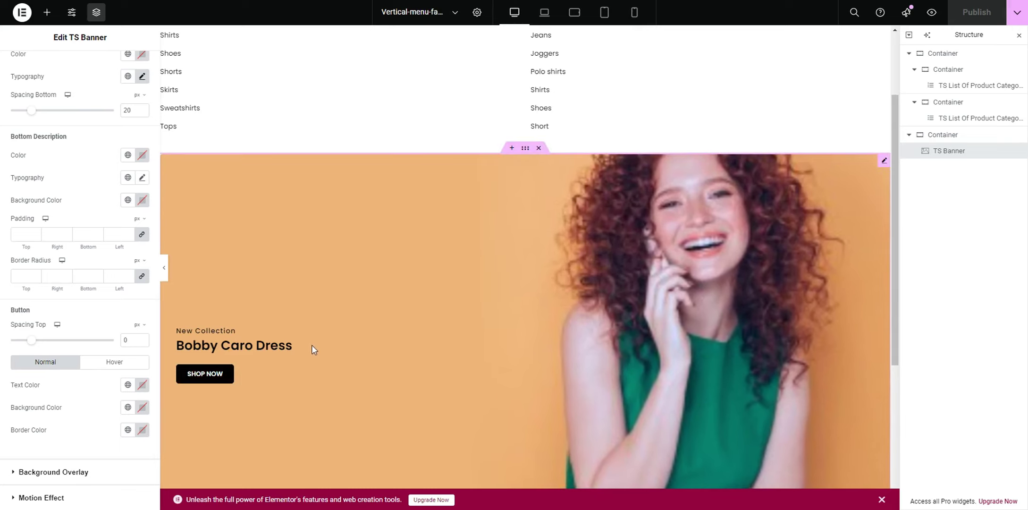
Back in the Elementor editor, set the TS Banner's content max width to 202 px
scroll(48, 71, up, 10)
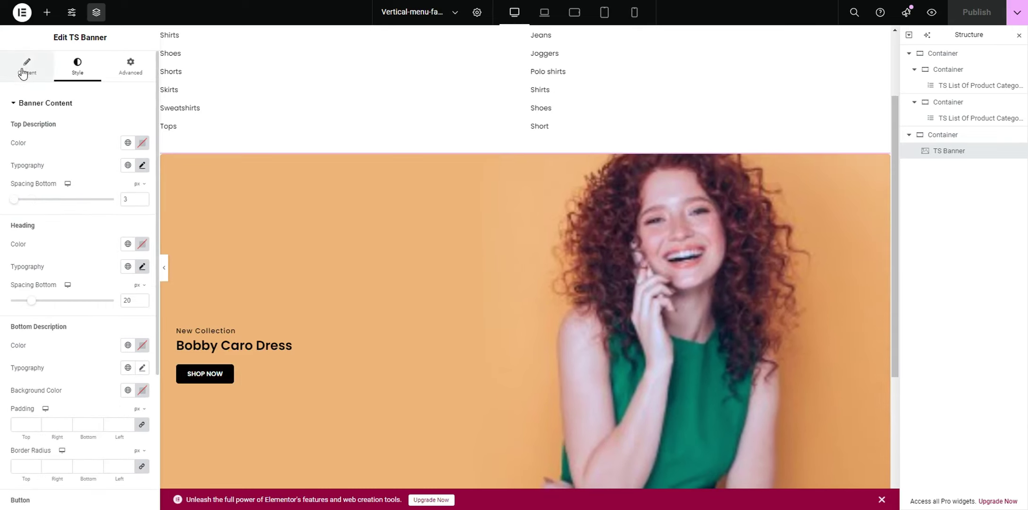
click(27, 66)
click(32, 435)
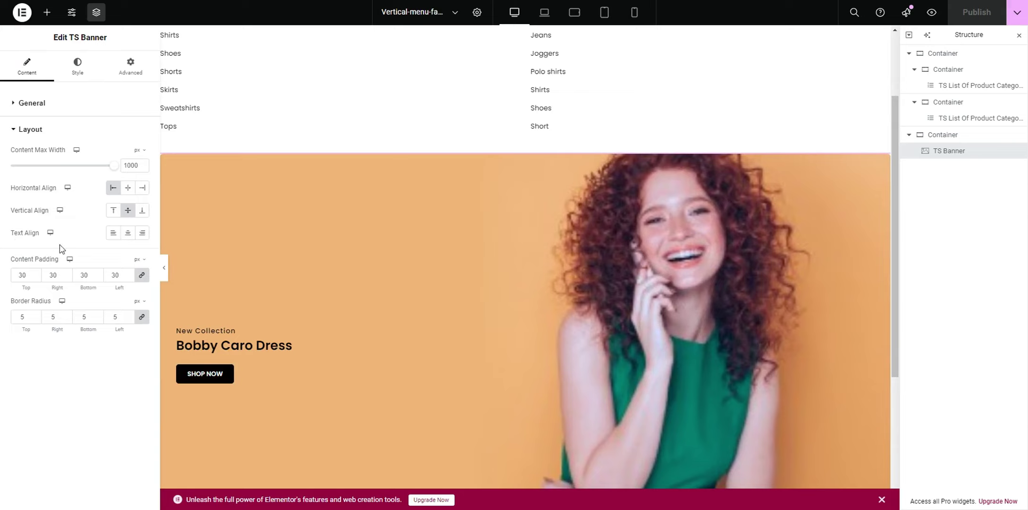
drag(115, 171, 33, 171)
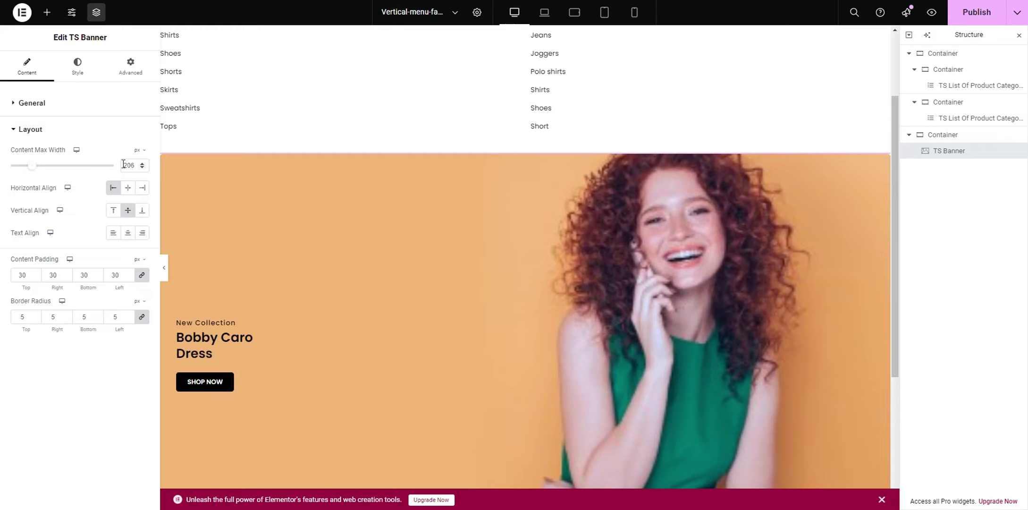
text(220)
click(142, 167)
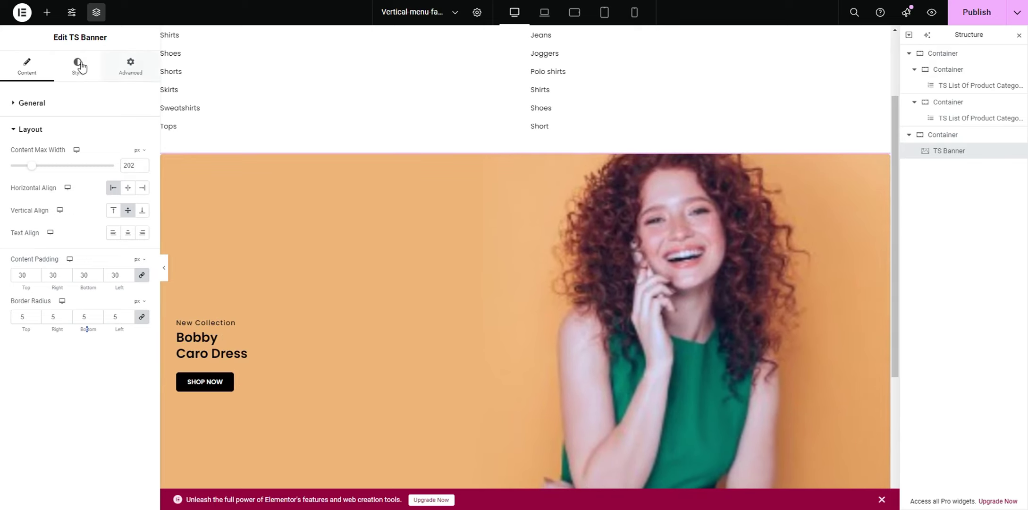
Change the color of the banner's top description to white
click(78, 66)
click(143, 142)
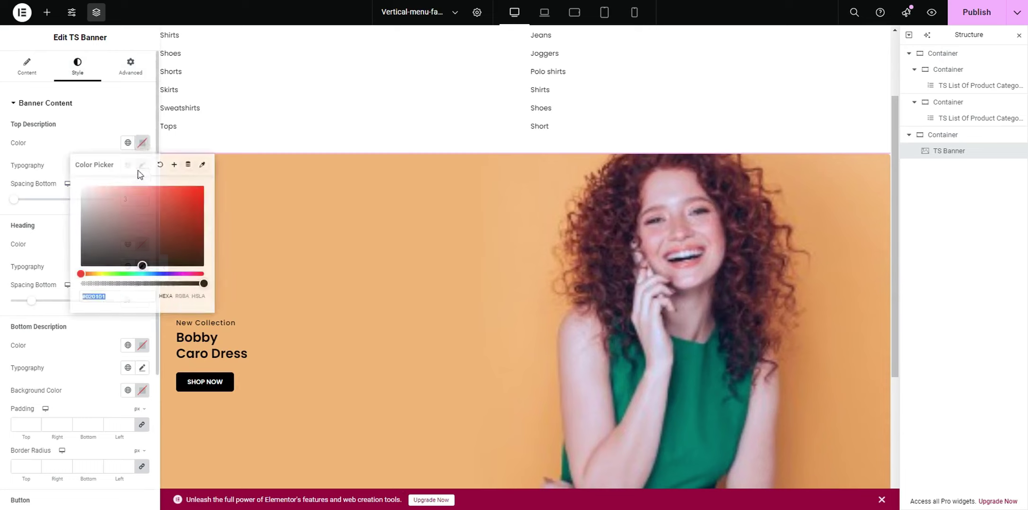
click(83, 113)
click(71, 103)
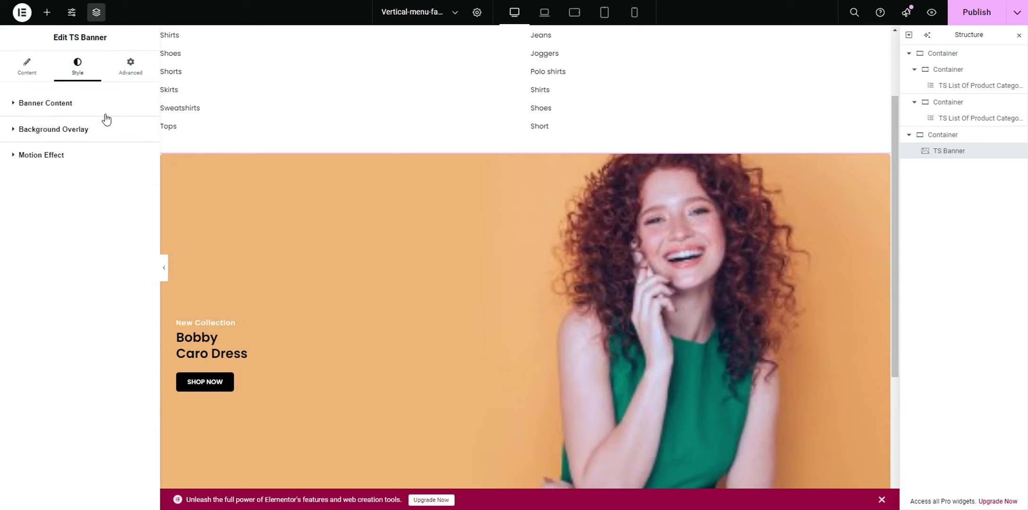
click(64, 105)
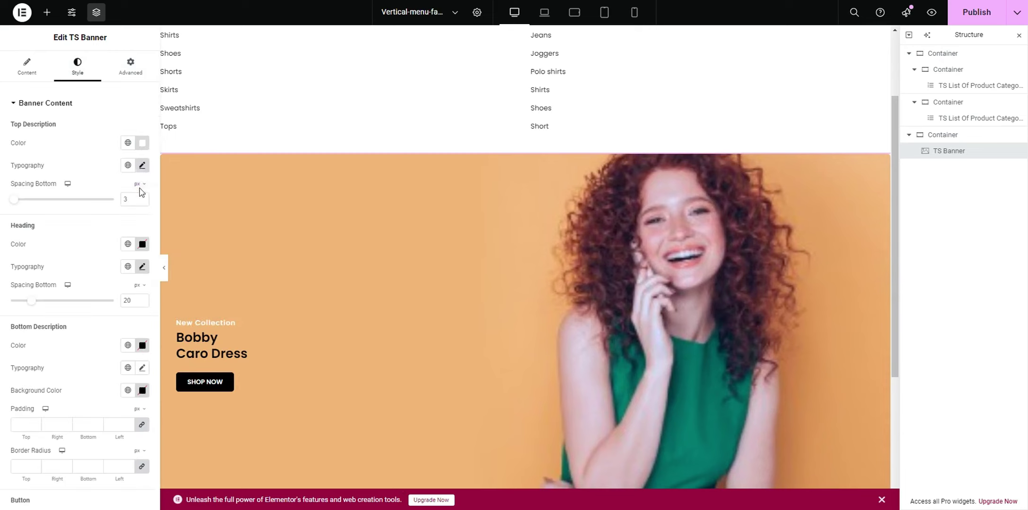
Change the color of the banner's heading to white
click(143, 245)
click(82, 289)
click(78, 233)
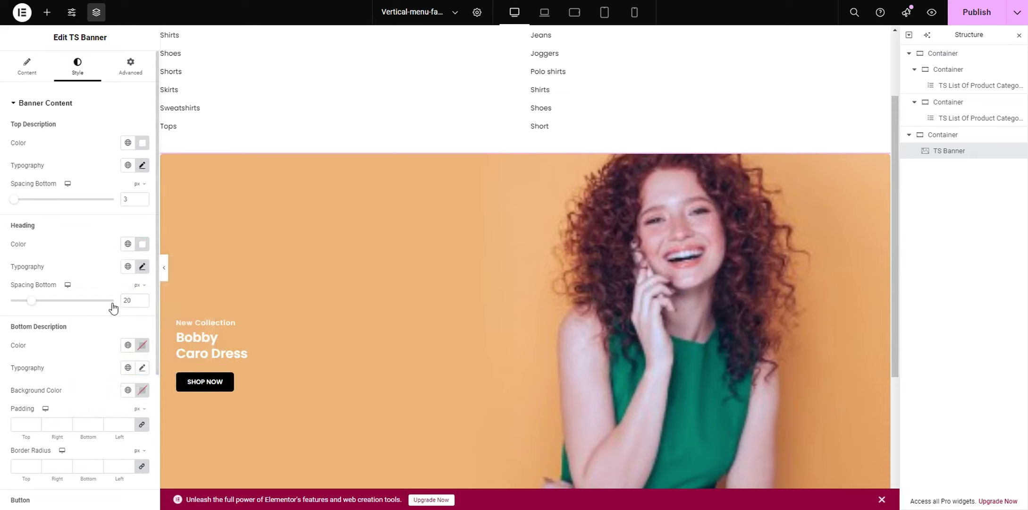
Style the banner button's normal state with white text and the Primary global color for its background and border
scroll(112, 330, down, 3)
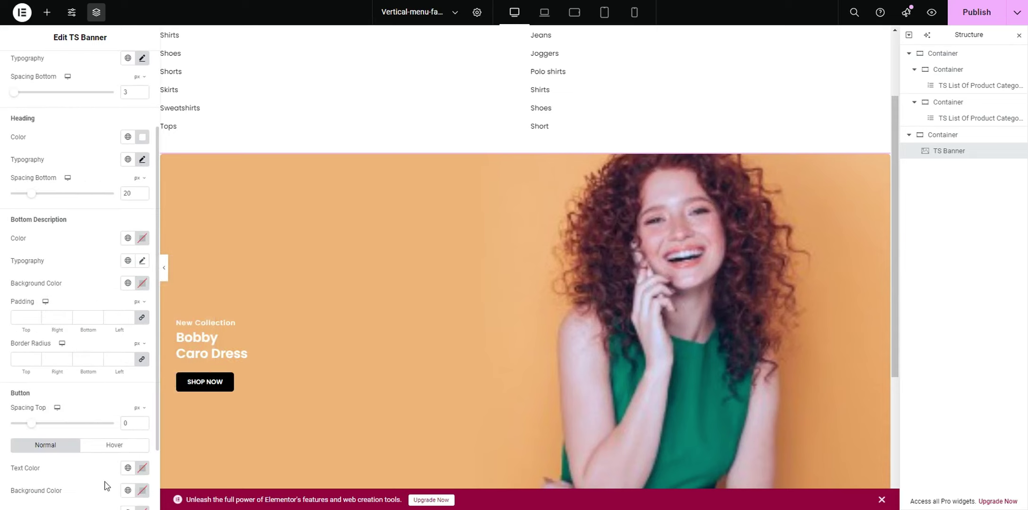
scroll(135, 487, down, 2)
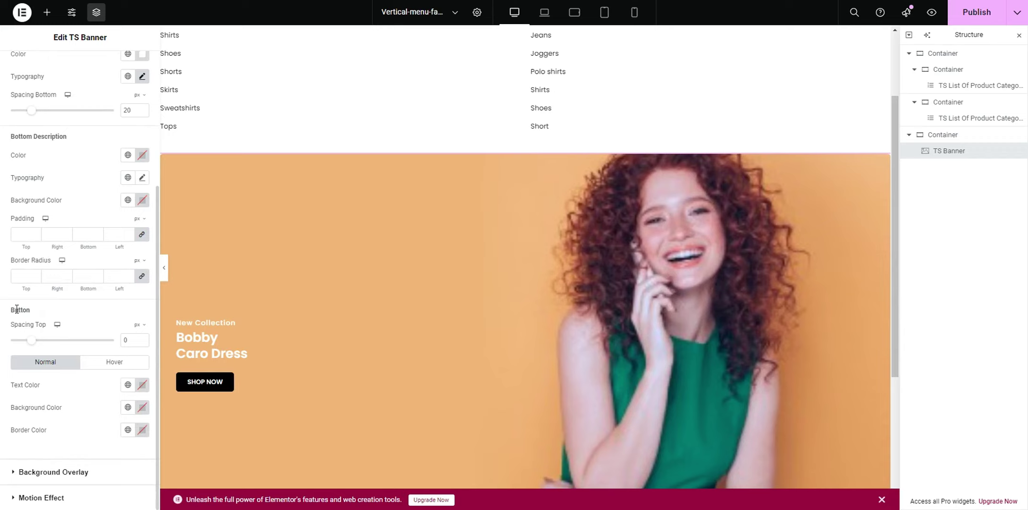
click(141, 385)
click(82, 247)
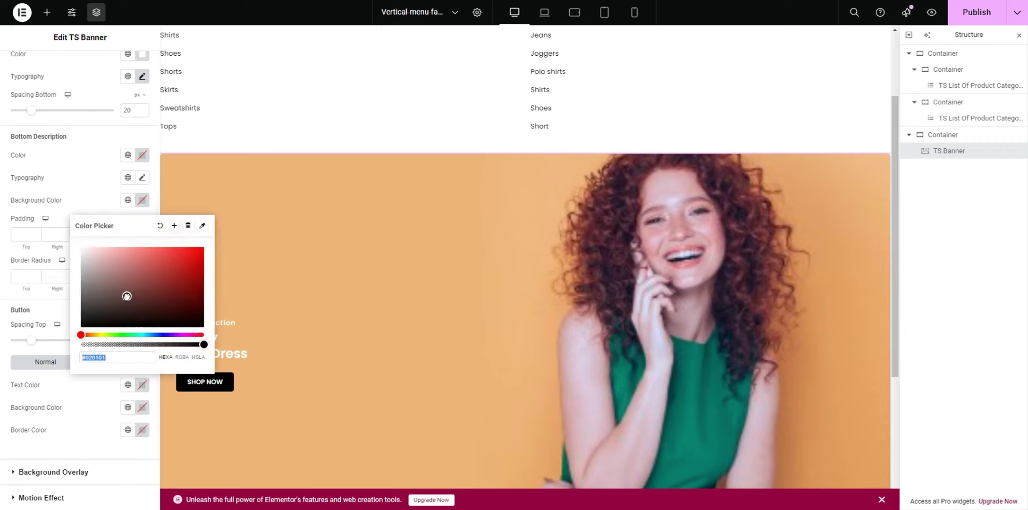
click(128, 407)
click(40, 324)
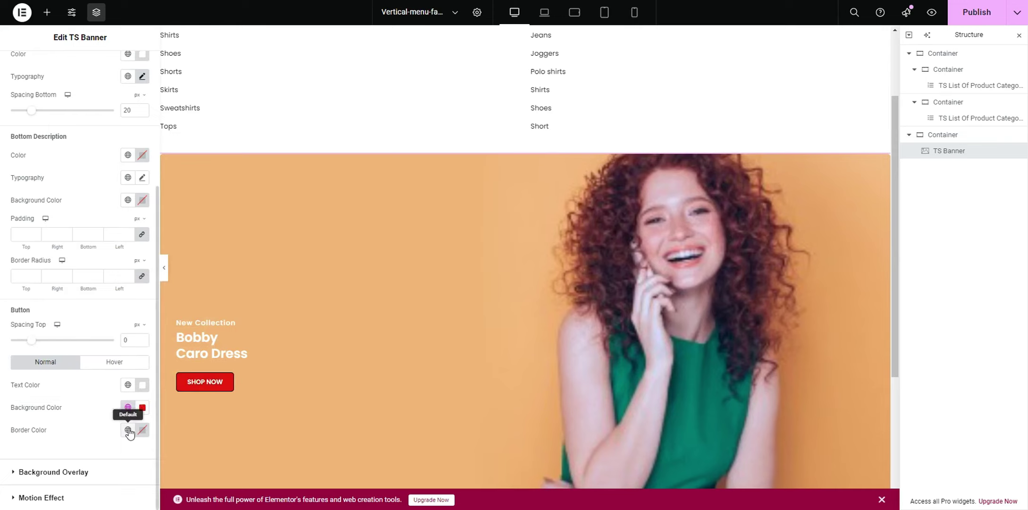
click(128, 429)
click(52, 343)
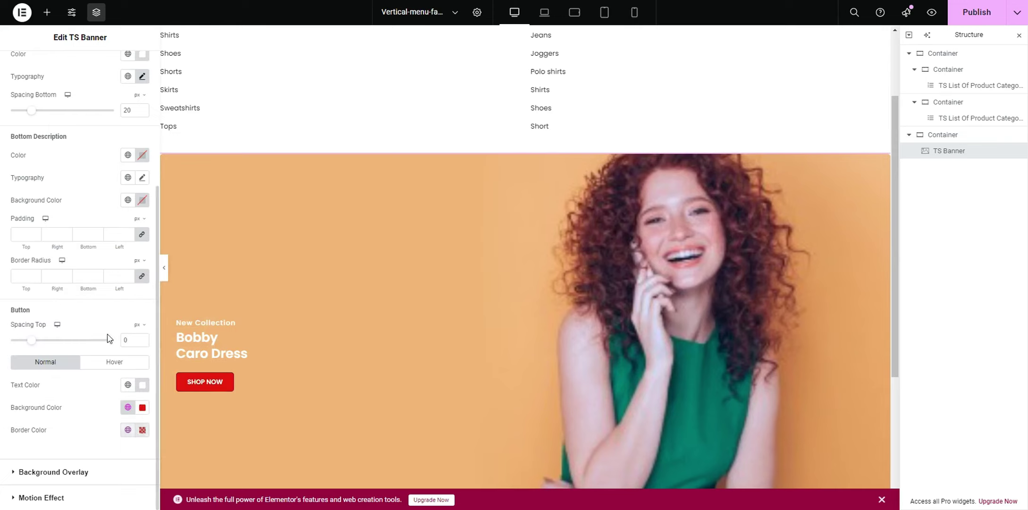
Style the banner button's hover state with Primary text, a fully transparent background and a Primary border
click(113, 362)
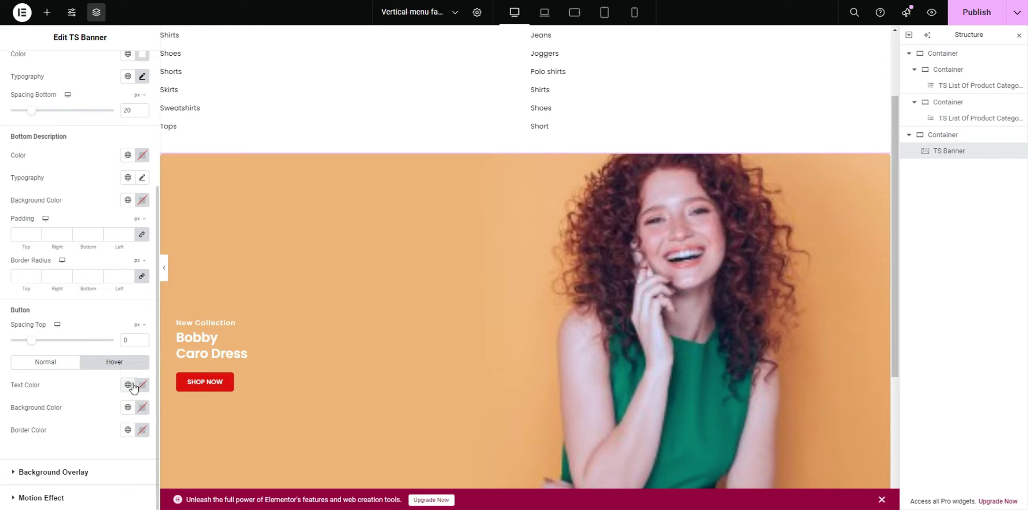
click(127, 385)
click(65, 299)
click(142, 407)
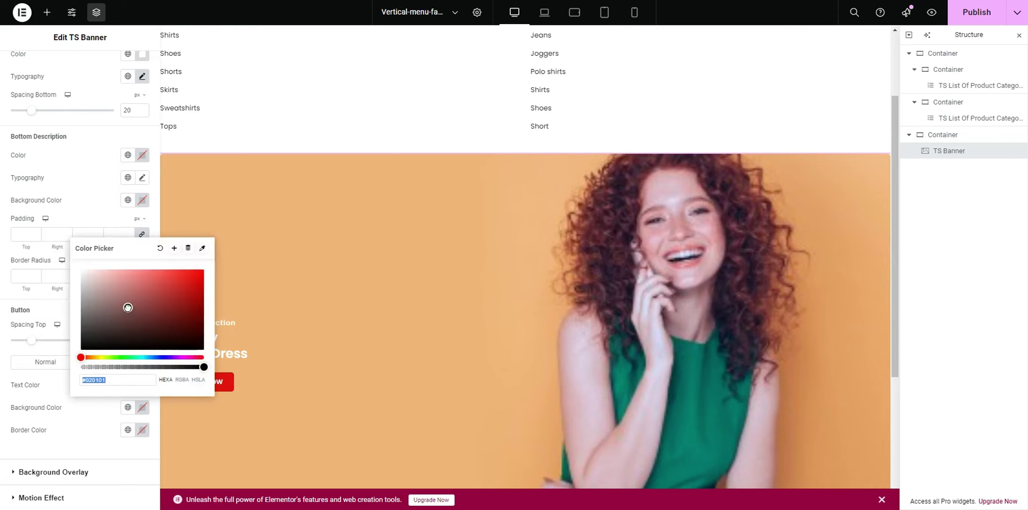
drag(204, 367, 54, 384)
click(54, 384)
click(128, 407)
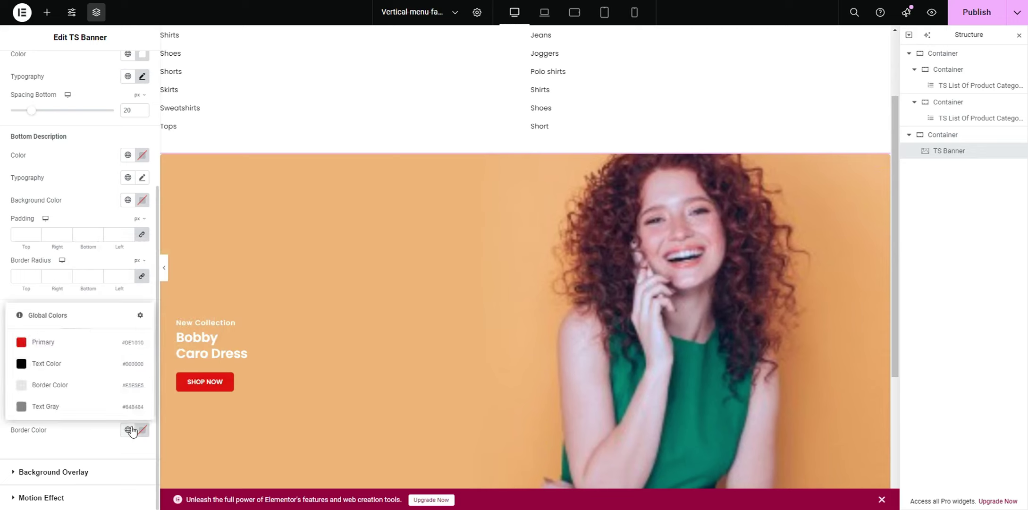
click(50, 347)
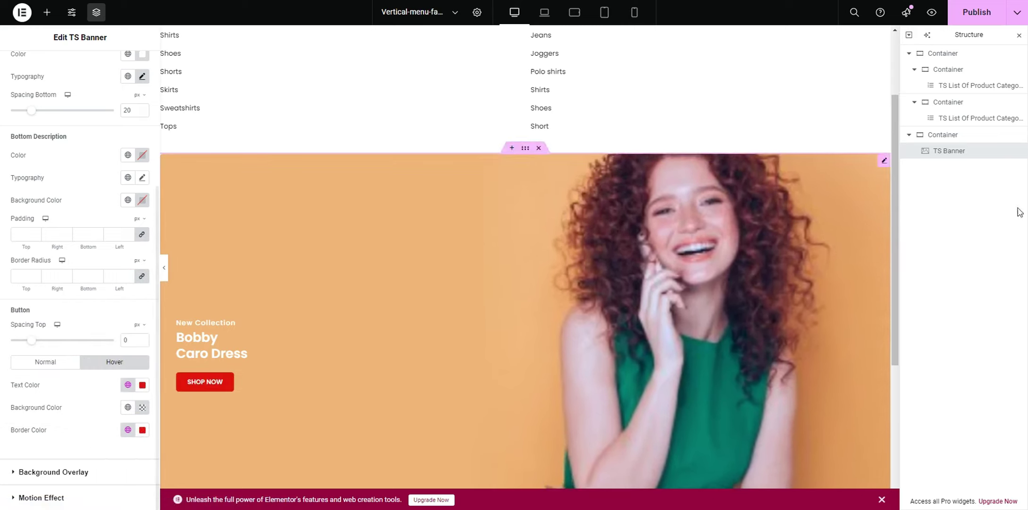
Publish the mega menu template, then reload the store's home page and check the Fashion mega menu's banner
click(978, 13)
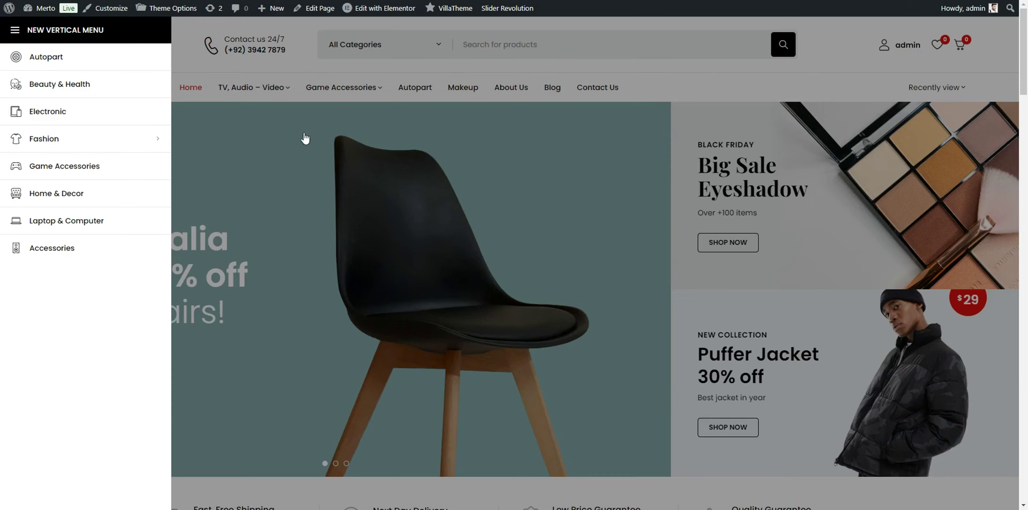
right_click(275, 119)
click(527, 207)
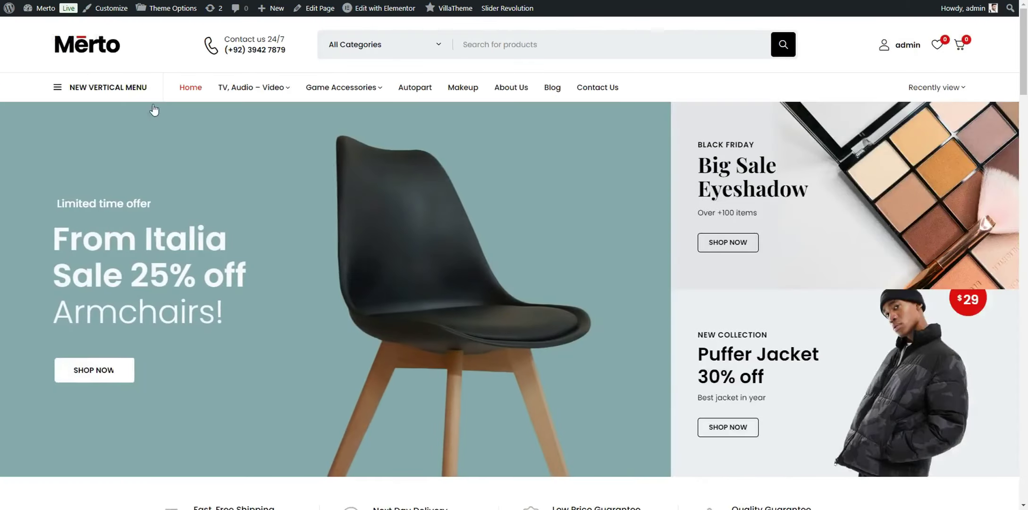
click(114, 87)
mouse_move(53, 144)
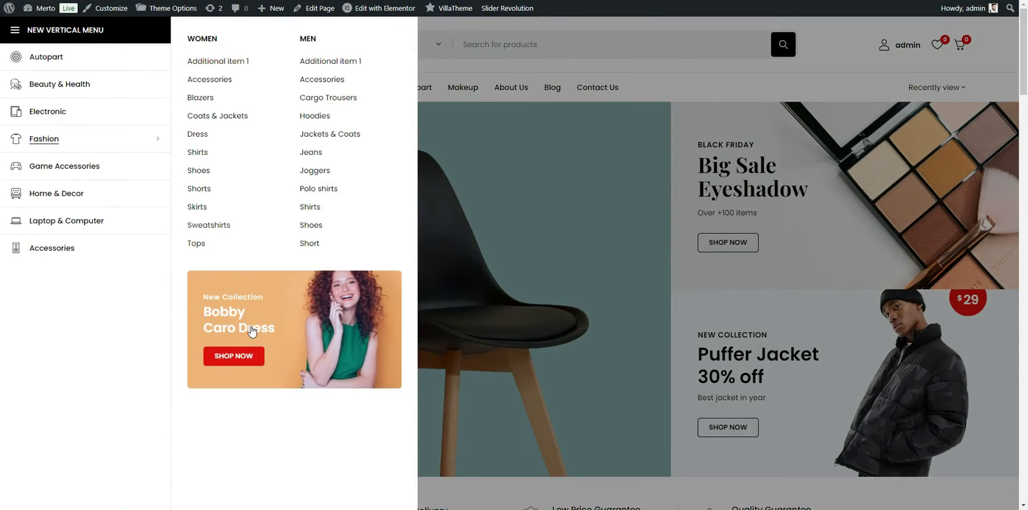
click(688, 74)
In the theme's Header options, set Vertical Menu Style to Inside Header, save the changes and reload the store's home page
right_click(173, 9)
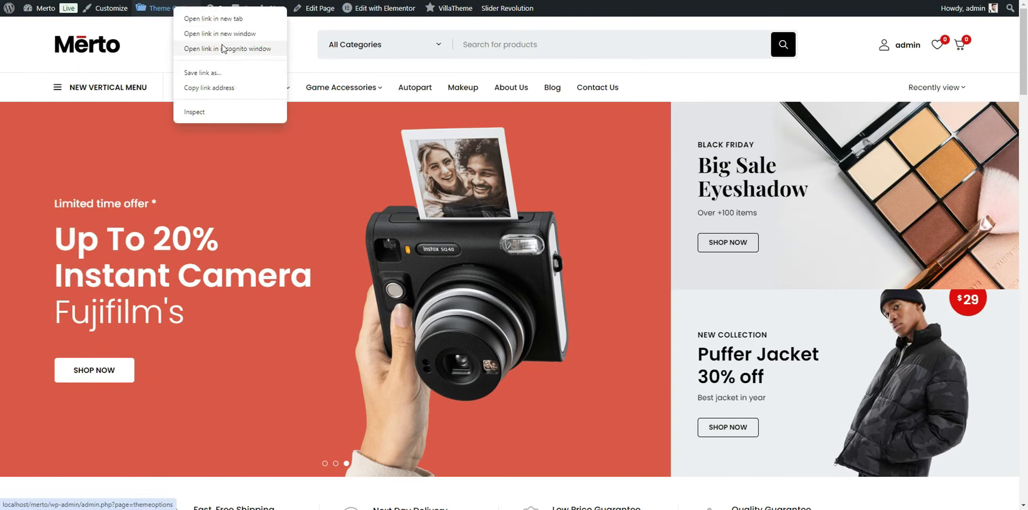
click(226, 18)
key(ctrl+Tab)
scroll(624, 191, down, 3)
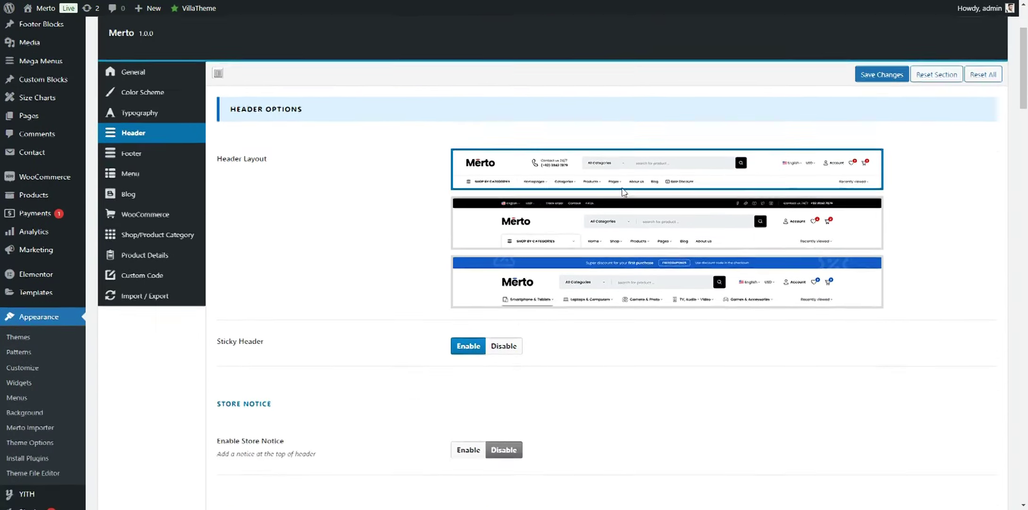
scroll(569, 381, down, 20)
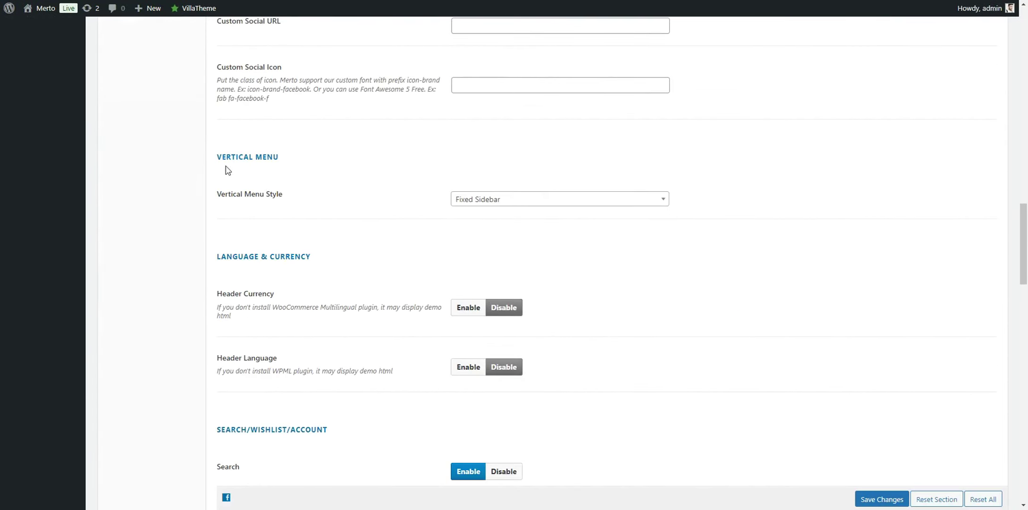
drag(226, 166, 343, 170)
drag(222, 194, 286, 195)
click(486, 199)
click(482, 221)
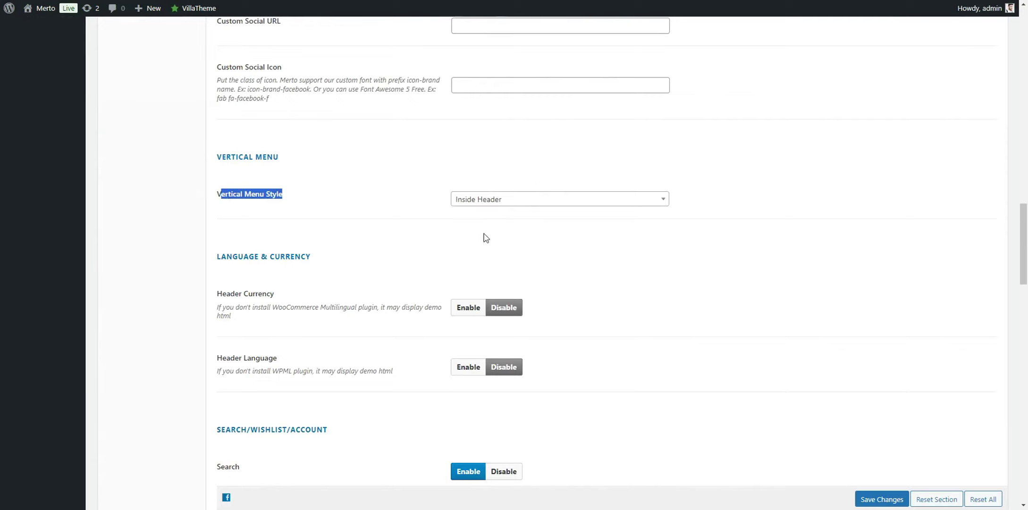
click(880, 501)
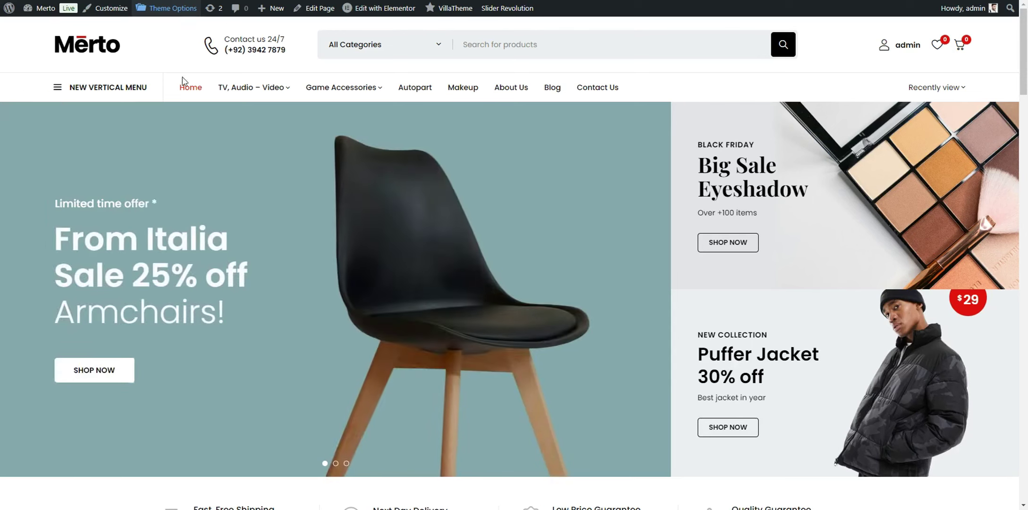
right_click(24, 94)
click(51, 100)
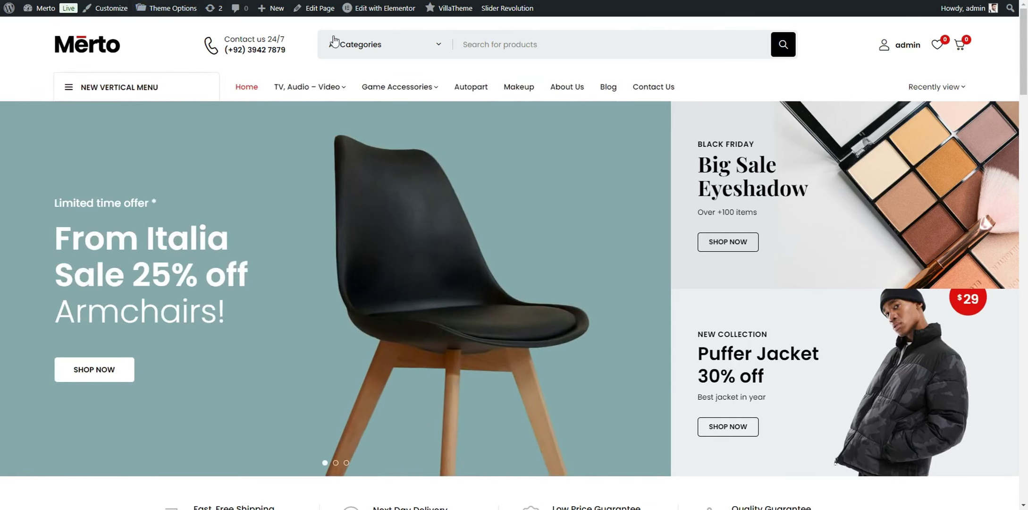
Edit the home page to set Display Vertical Menu By Default to Yes, save it, and reload the store page
right_click(318, 9)
click(352, 27)
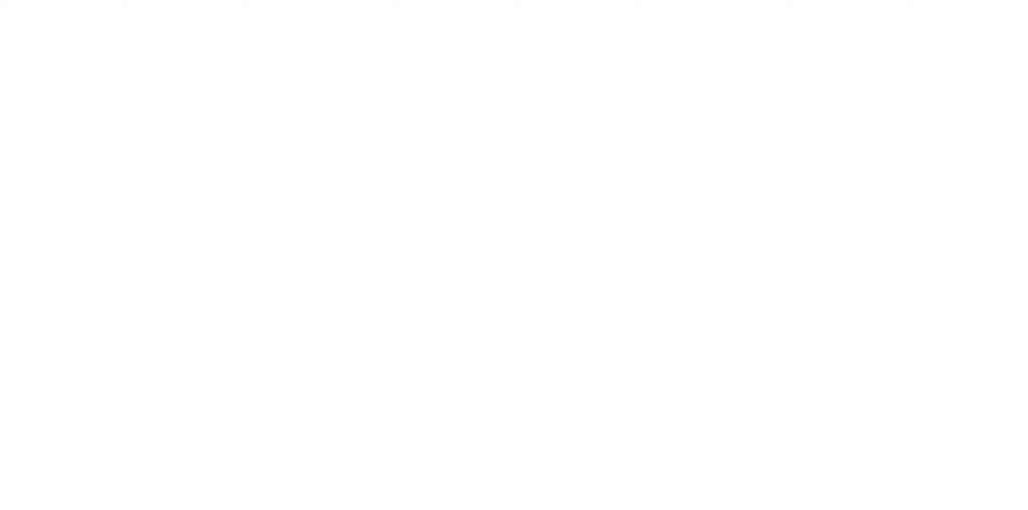
scroll(227, 331, down, 10)
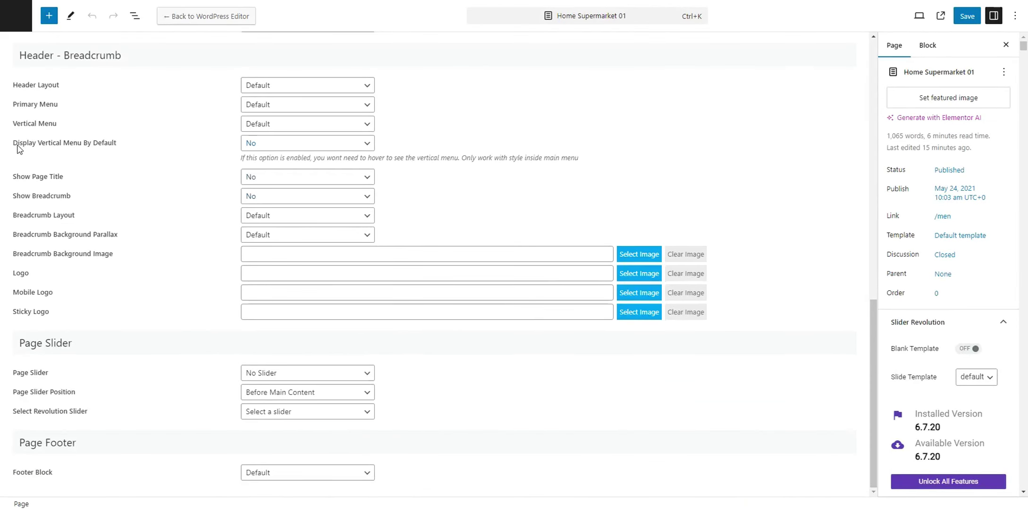
drag(14, 146, 131, 142)
click(258, 144)
click(260, 163)
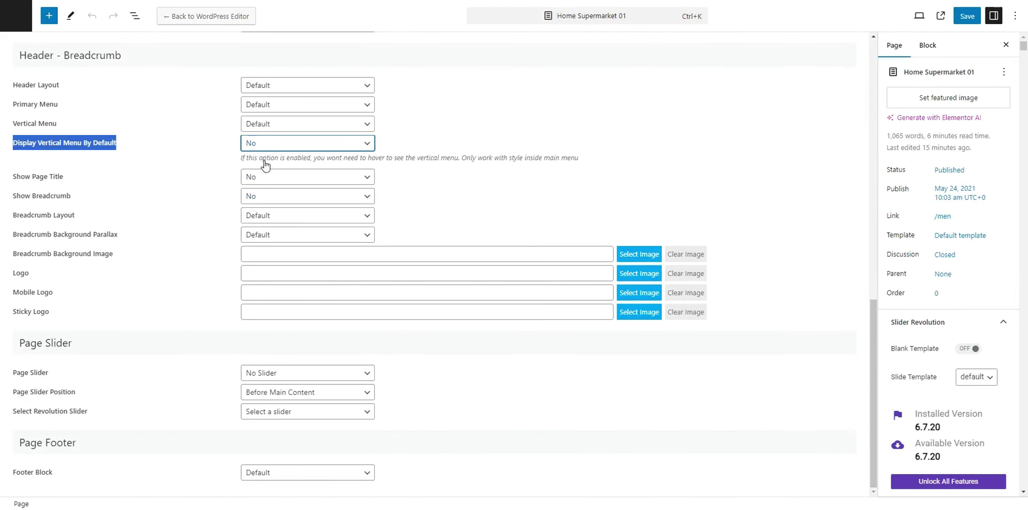
click(966, 17)
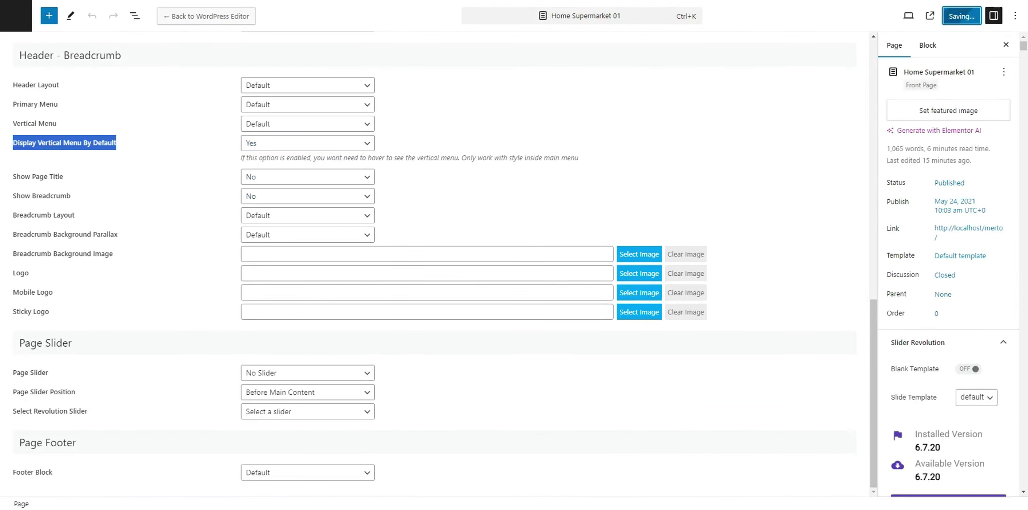
key(ctrl+w)
right_click(38, 56)
click(75, 92)
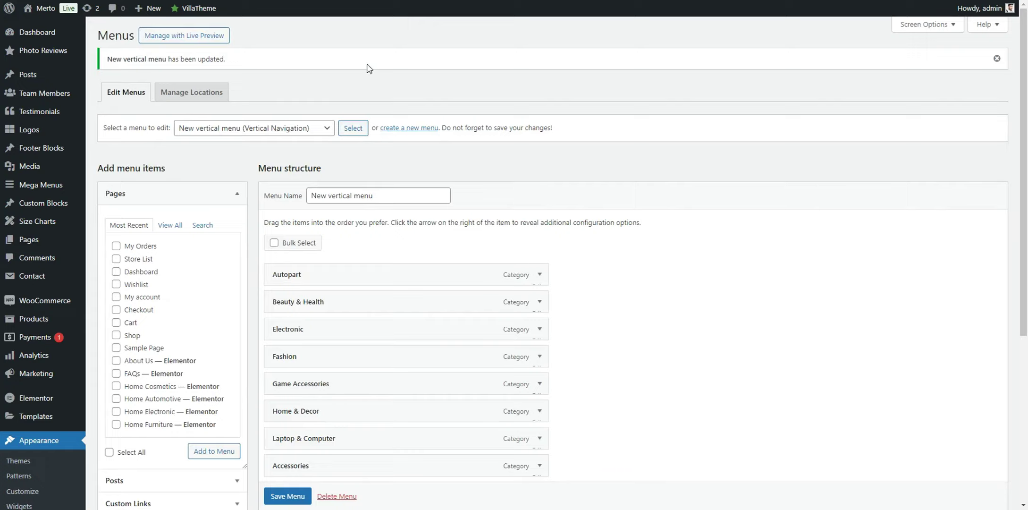
In the WordPress Menus editor, replace the Autopart item's thumbnail with vertical-menu-icon-9.png, searching the media library for "menu"
scroll(530, 302, down, 4)
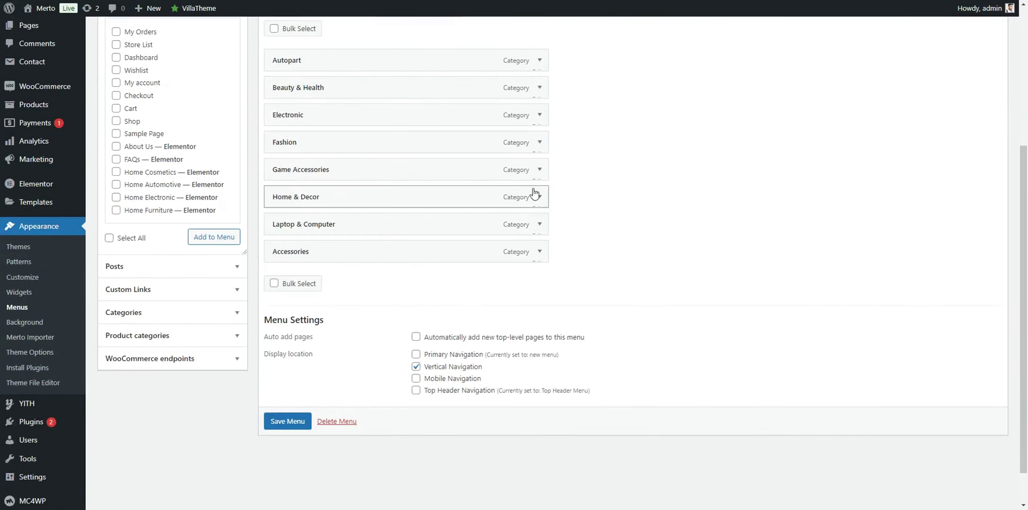
click(538, 60)
click(317, 225)
click(293, 215)
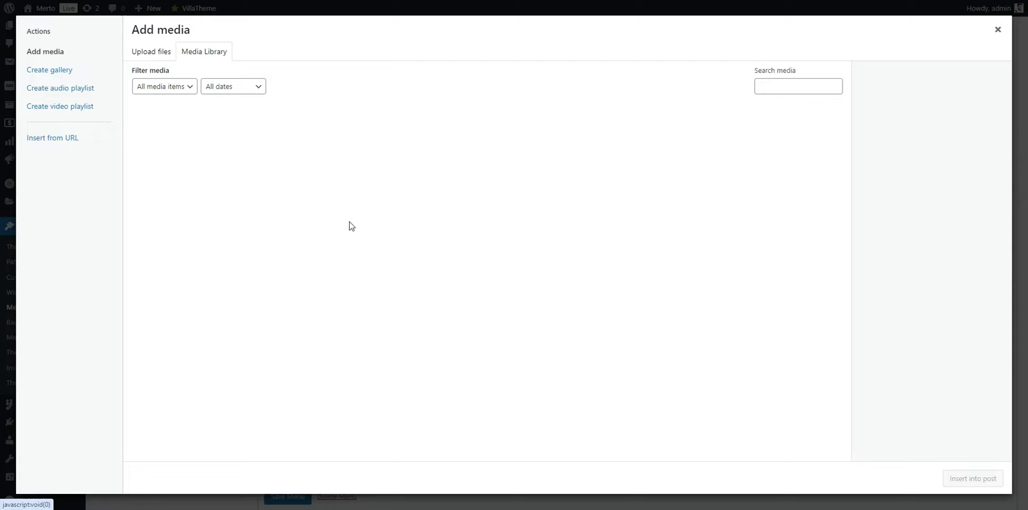
click(782, 83)
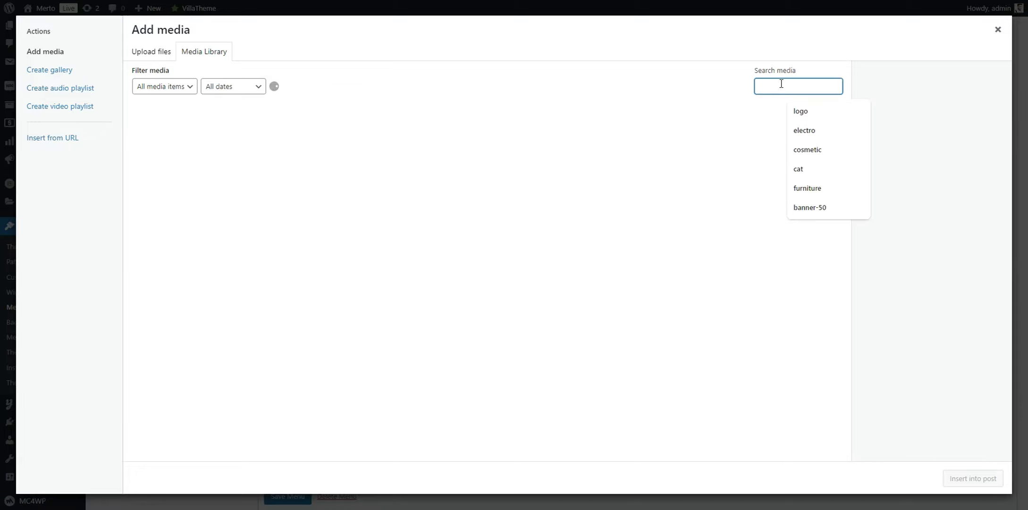
text(menu)
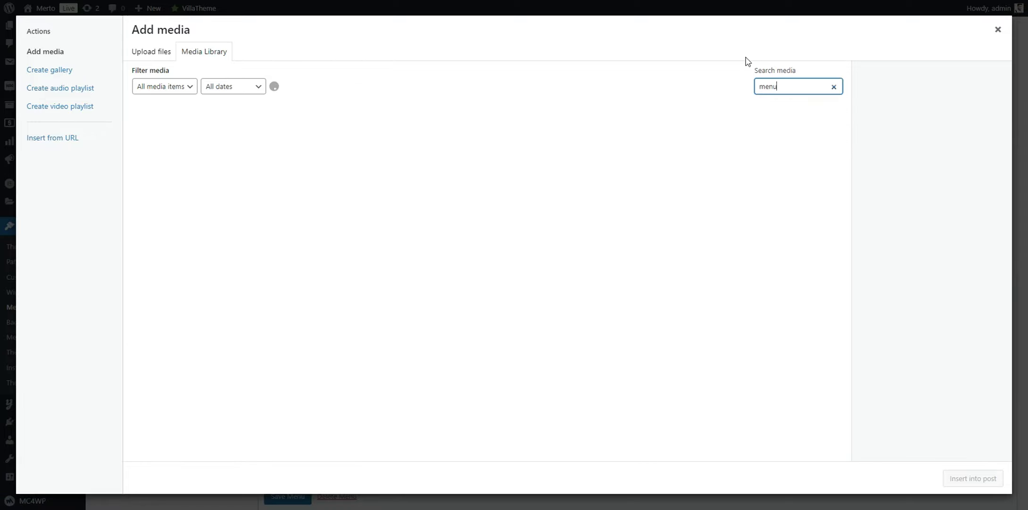
click(663, 152)
click(972, 486)
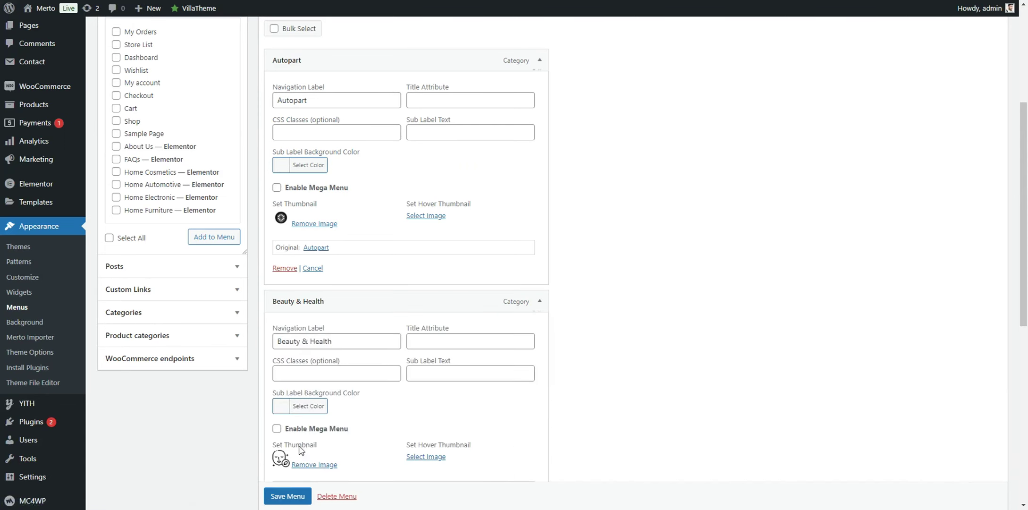
Replace the Beauty & Health item's thumbnail with vertical-menu-icon-7.png, the red lipstick image
click(280, 456)
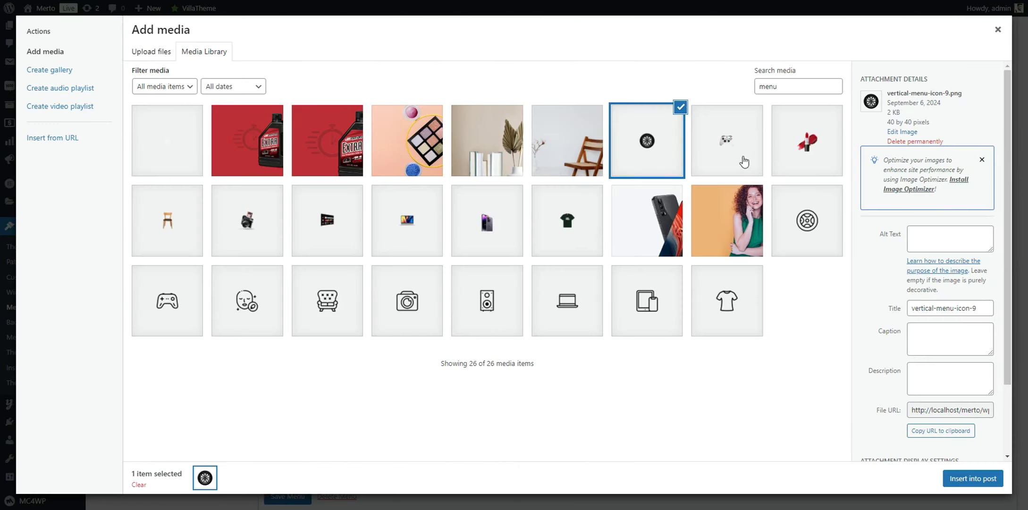
click(736, 152)
click(820, 153)
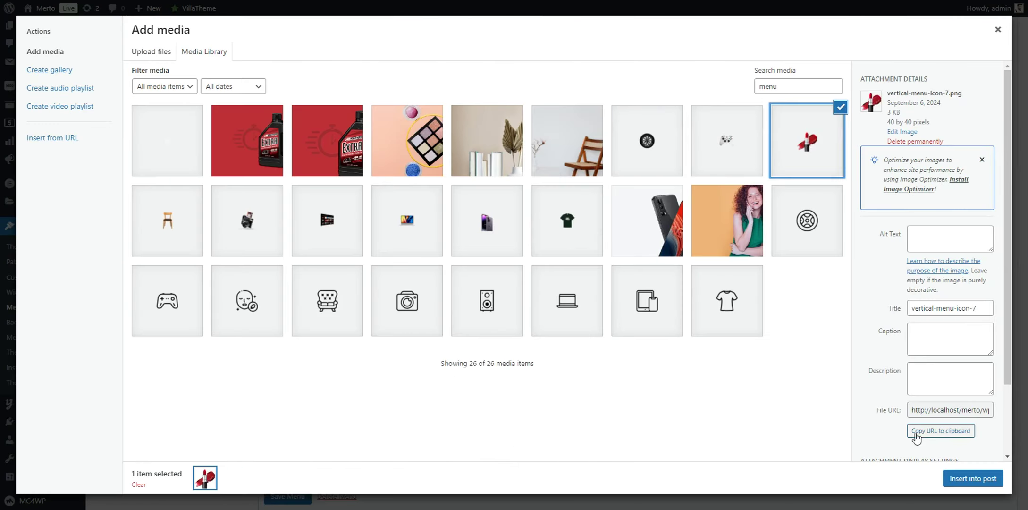
click(975, 486)
Replace the Electronic item's thumbnail with vertical-menu-icon-2.png, the purple smartphone image
scroll(419, 368, down, 6)
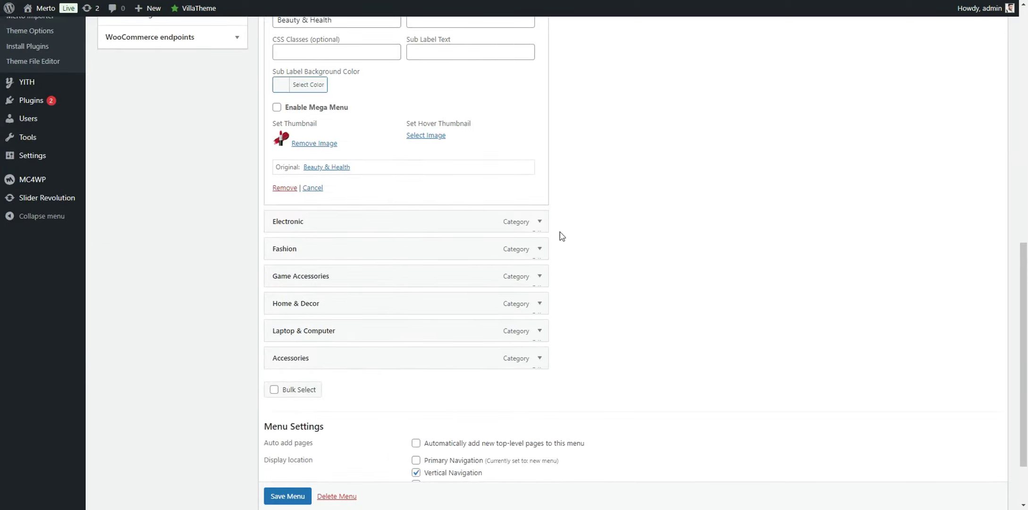
click(539, 221)
scroll(331, 212, down, 3)
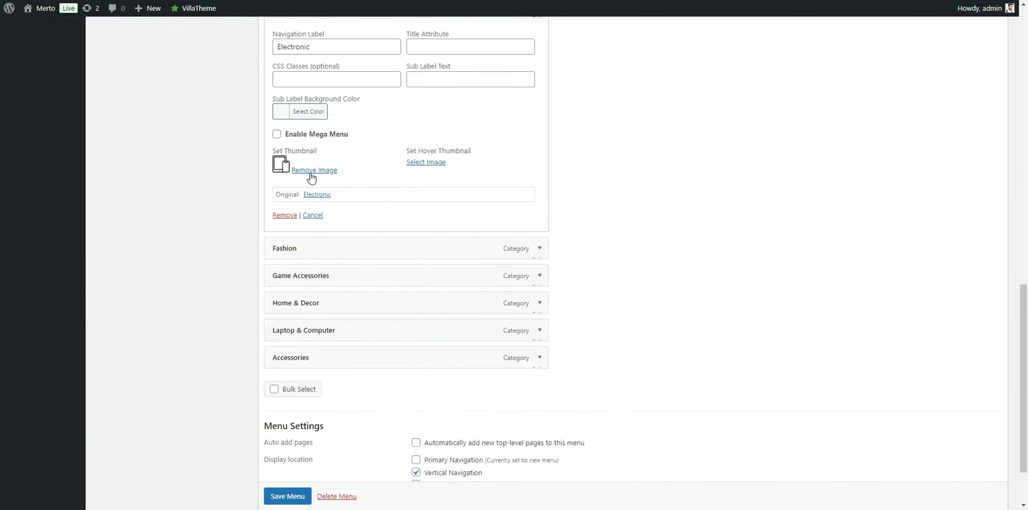
click(312, 171)
click(293, 162)
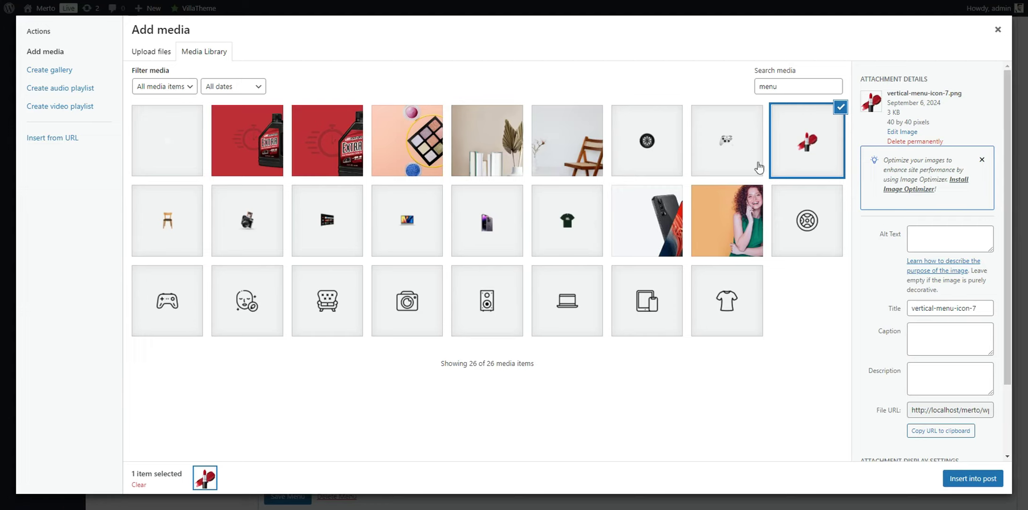
click(751, 156)
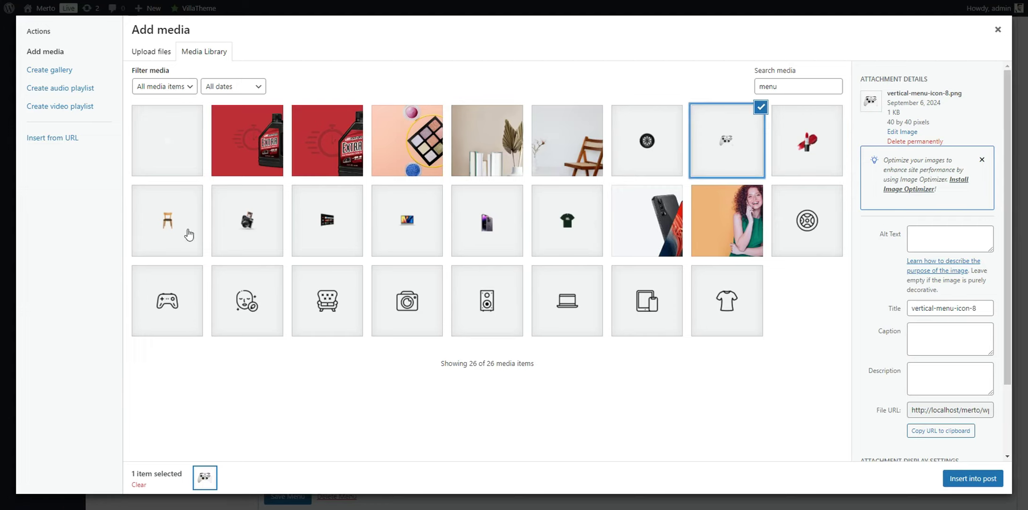
click(425, 239)
click(519, 239)
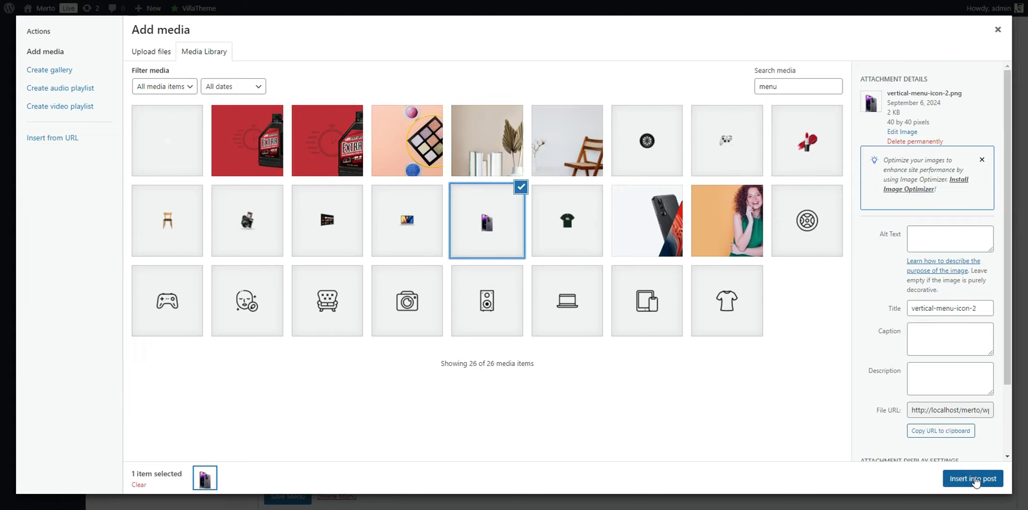
click(982, 478)
Replace the Fashion item's thumbnail with vertical-menu-icon-1.png, the dark green T-shirt image
scroll(445, 262, down, 2)
click(539, 172)
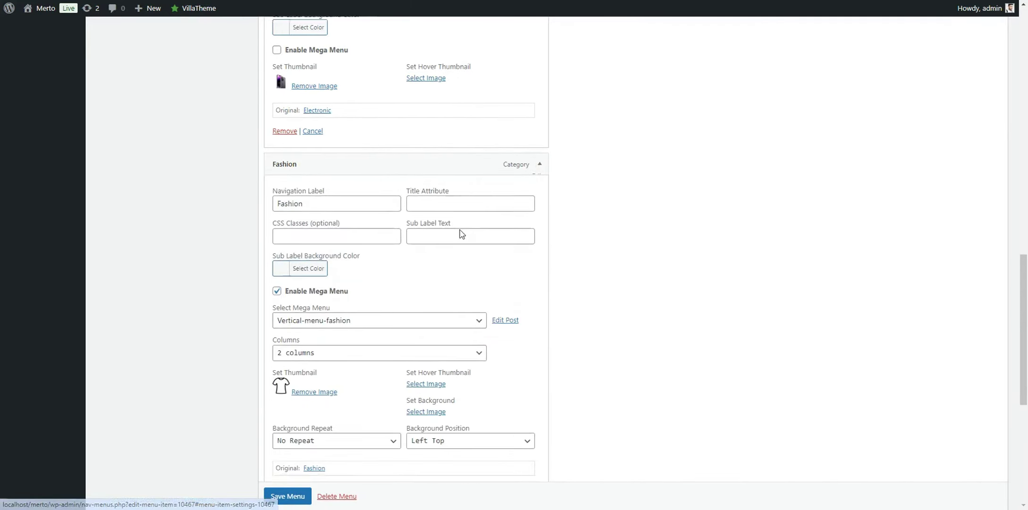
scroll(292, 249, down, 3)
click(321, 240)
click(292, 230)
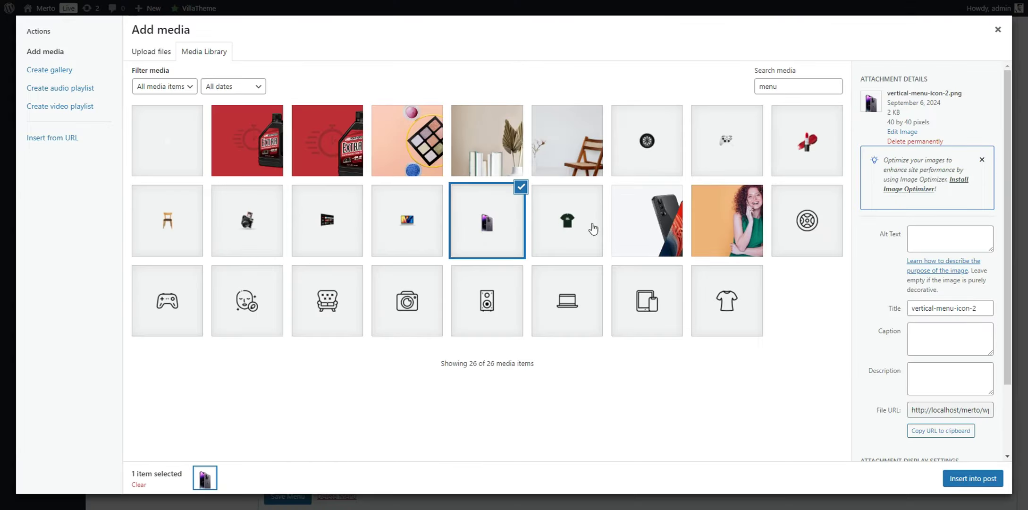
click(591, 227)
click(977, 480)
Replace the Game Accessories item's thumbnail with vertical-menu-icon-8.png, the white game controller image
scroll(535, 333, down, 2)
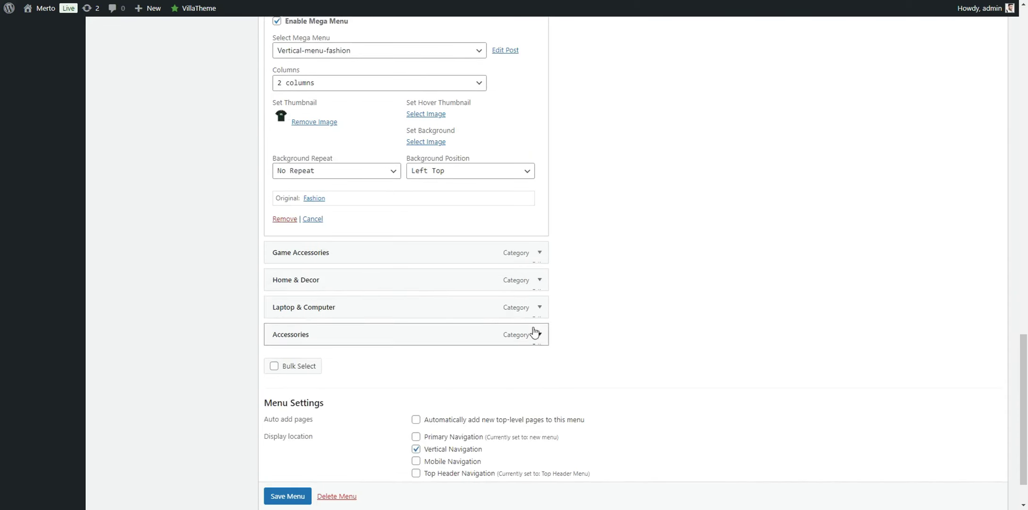
click(538, 255)
scroll(333, 232, down, 5)
click(321, 149)
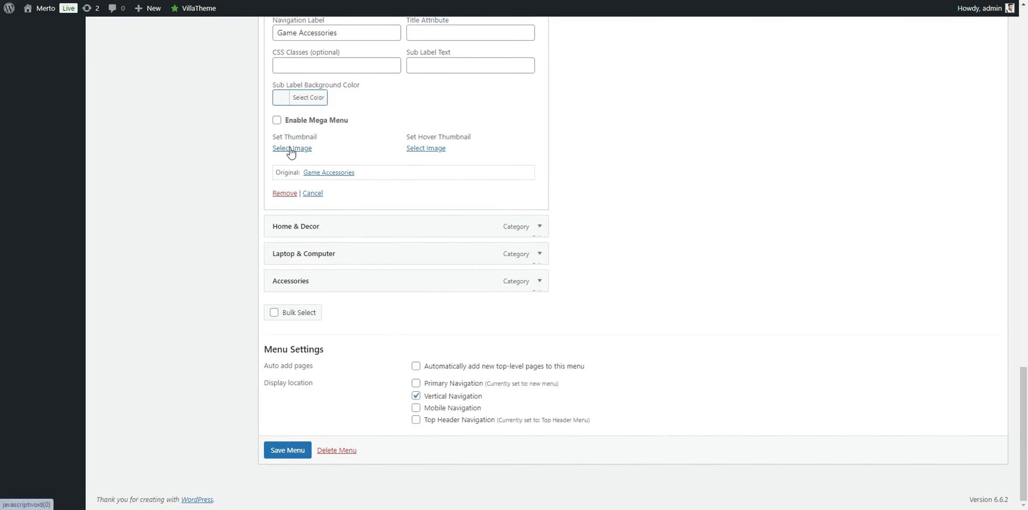
click(288, 149)
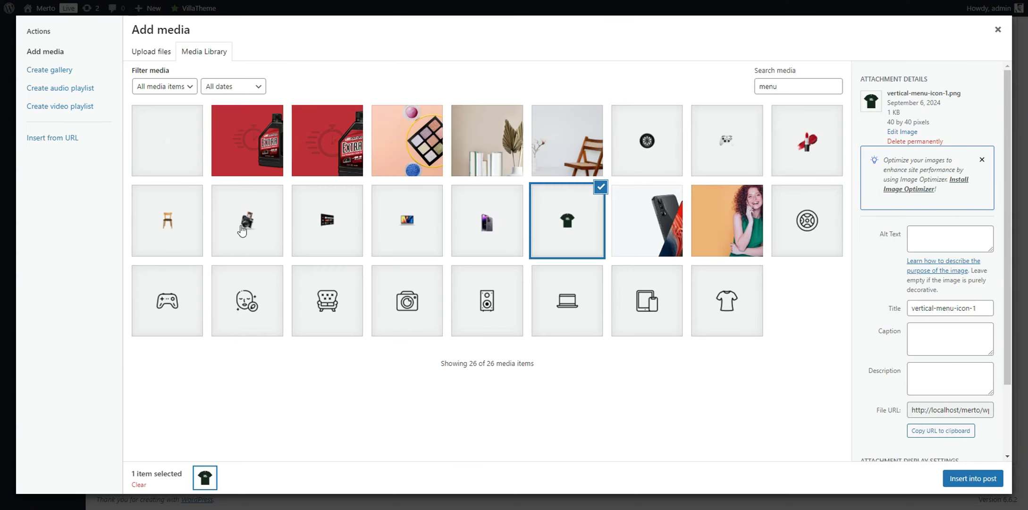
click(727, 140)
click(973, 478)
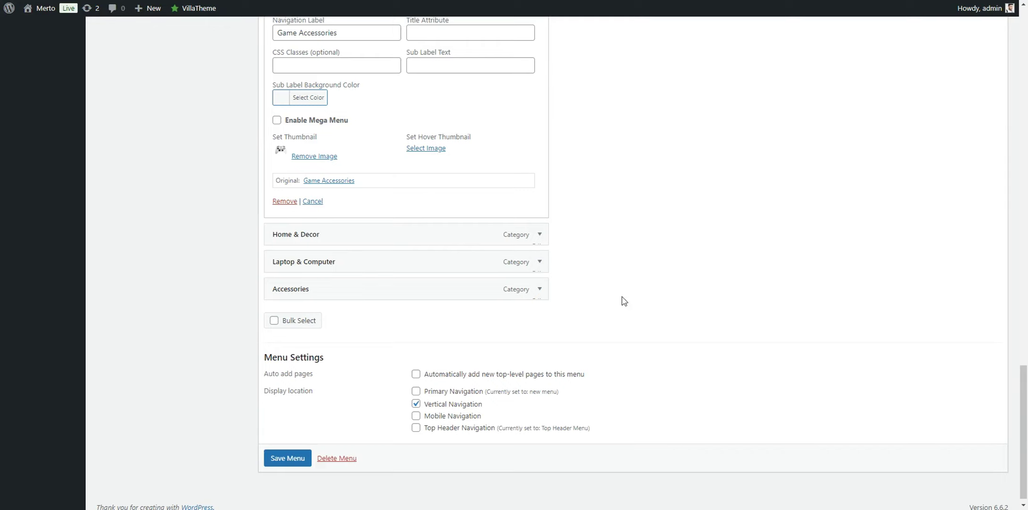
Replace the Home & Decor item's thumbnail with vertical-menu-icon-6.png, the wooden chair image
scroll(563, 228, down, 1)
click(539, 226)
click(305, 388)
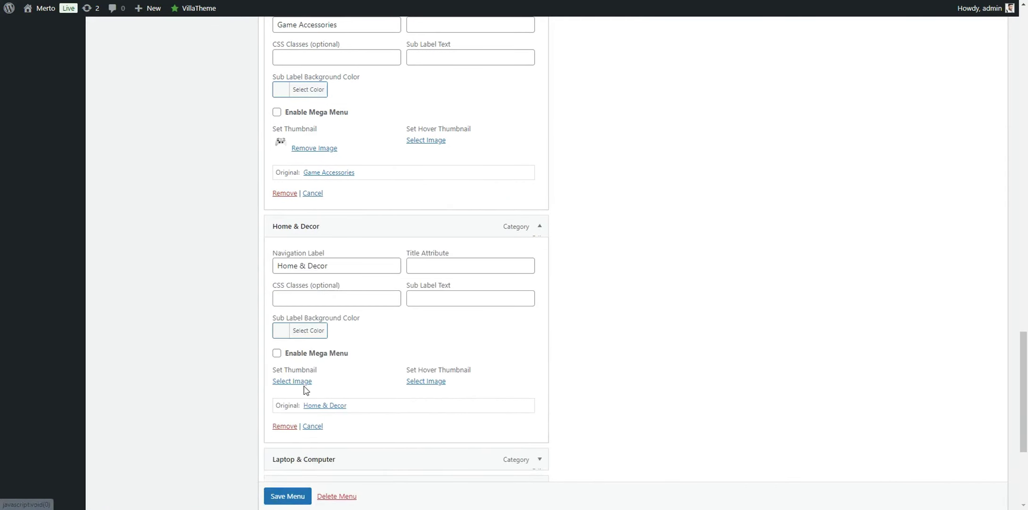
click(287, 383)
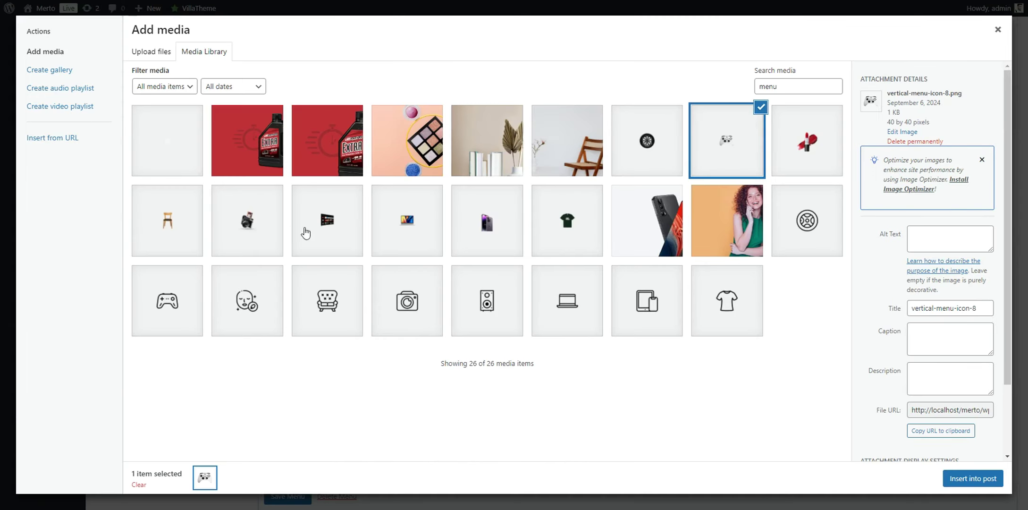
click(174, 225)
click(980, 479)
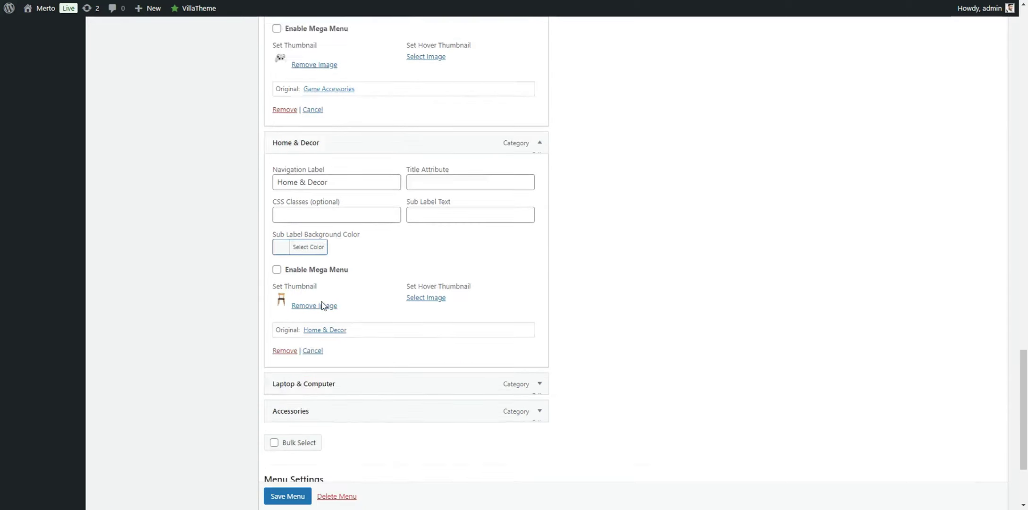
Replace the Laptop & Computer item's thumbnail with vertical-menu-icon-3.png, the color laptop image
scroll(608, 264, down, 3)
click(540, 254)
scroll(297, 311, down, 2)
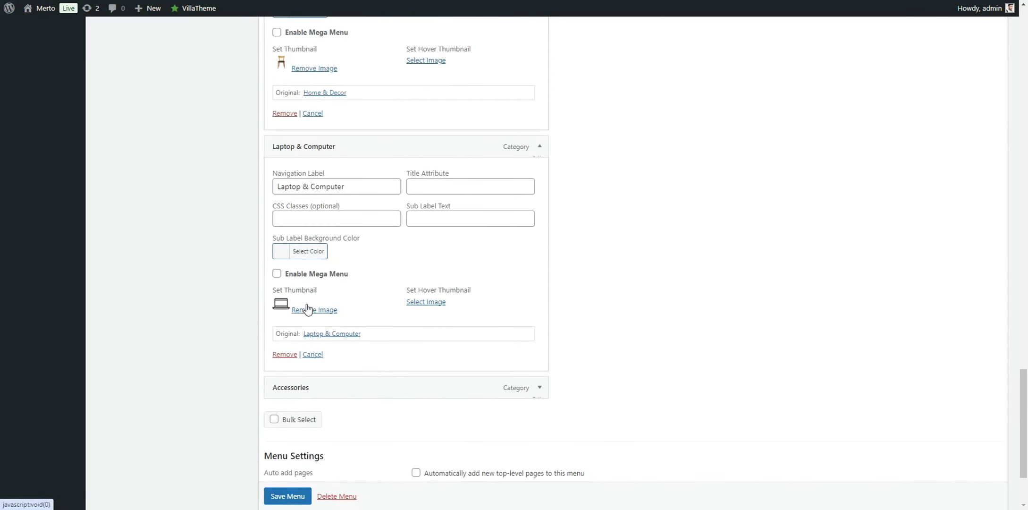
click(283, 302)
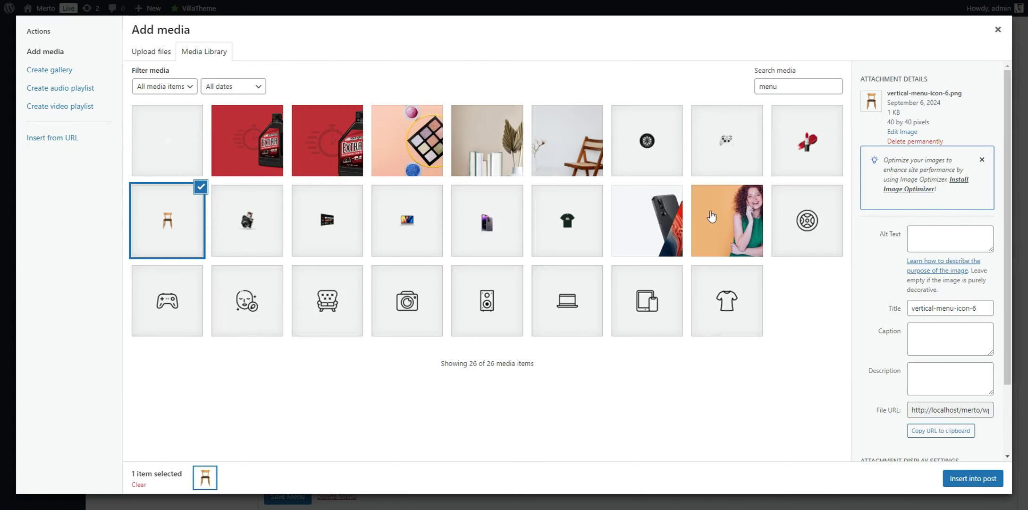
click(405, 235)
click(989, 481)
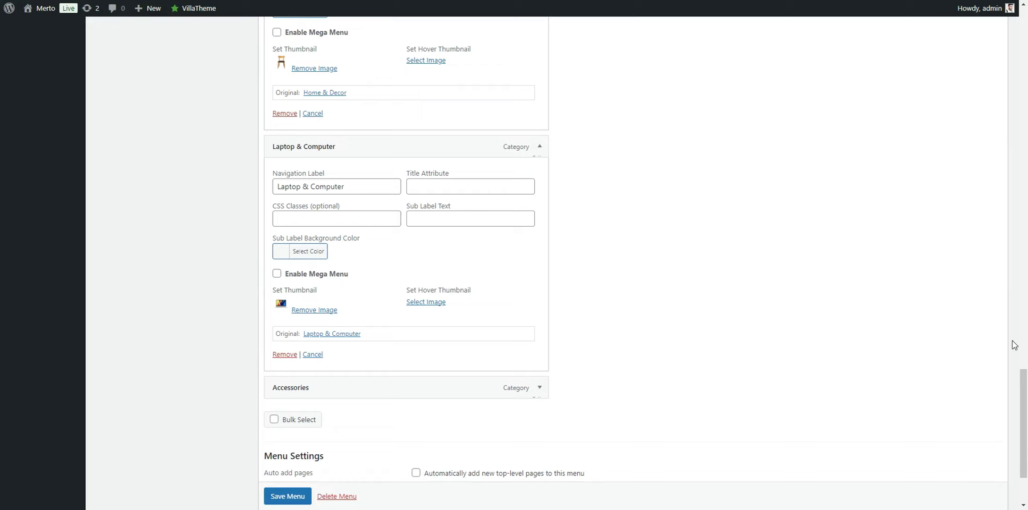
Replace the Accessories item's thumbnail with the black gadget image beside the chair in the library, then save the menu and reload the store page
scroll(396, 308, down, 3)
click(540, 280)
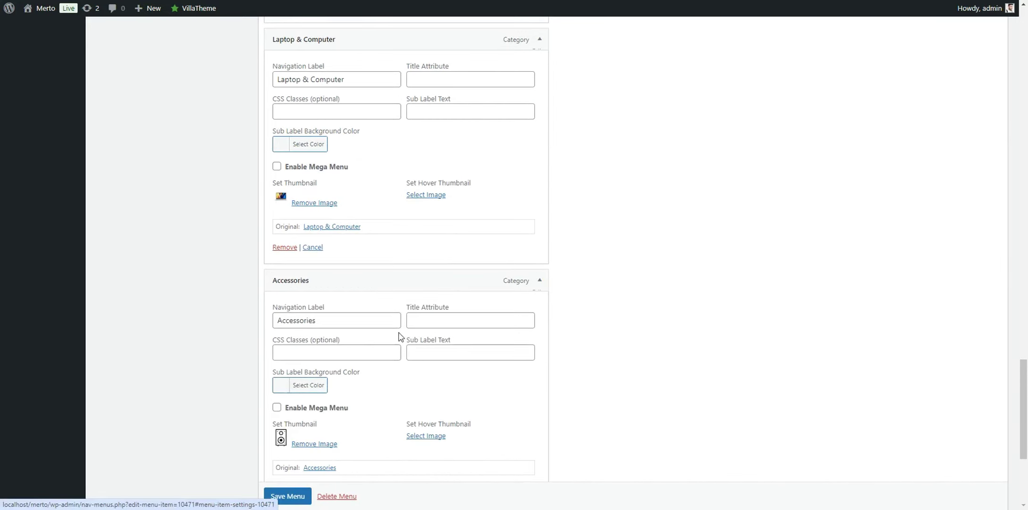
click(315, 443)
click(297, 437)
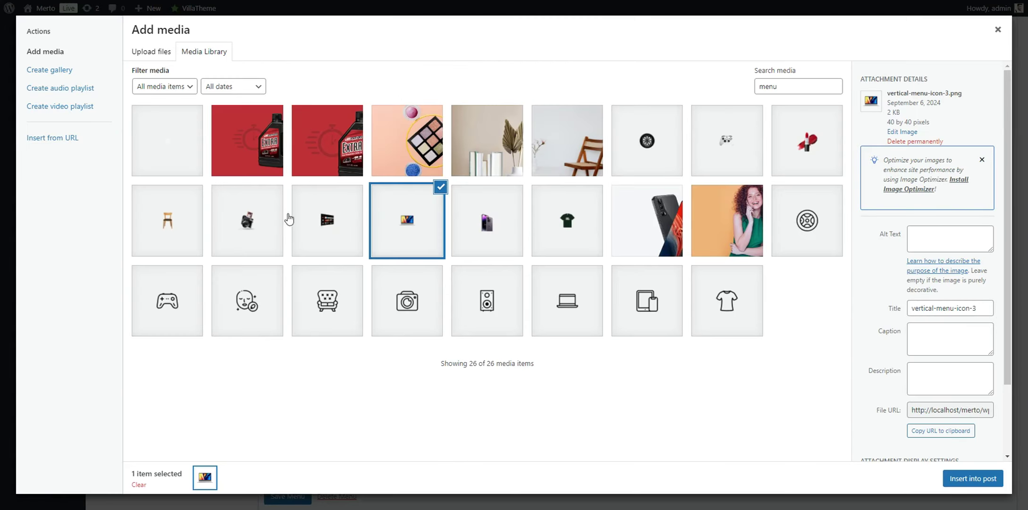
click(261, 229)
click(998, 480)
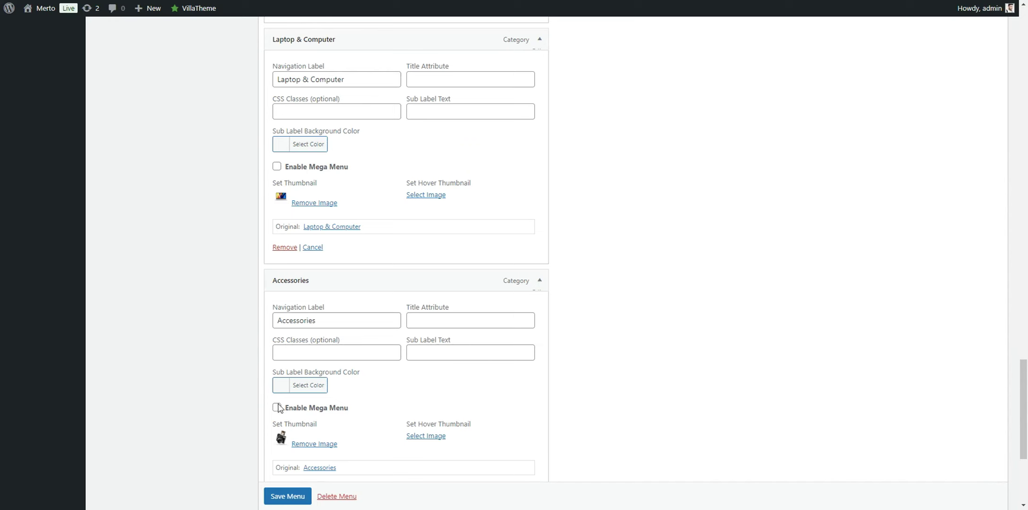
click(288, 496)
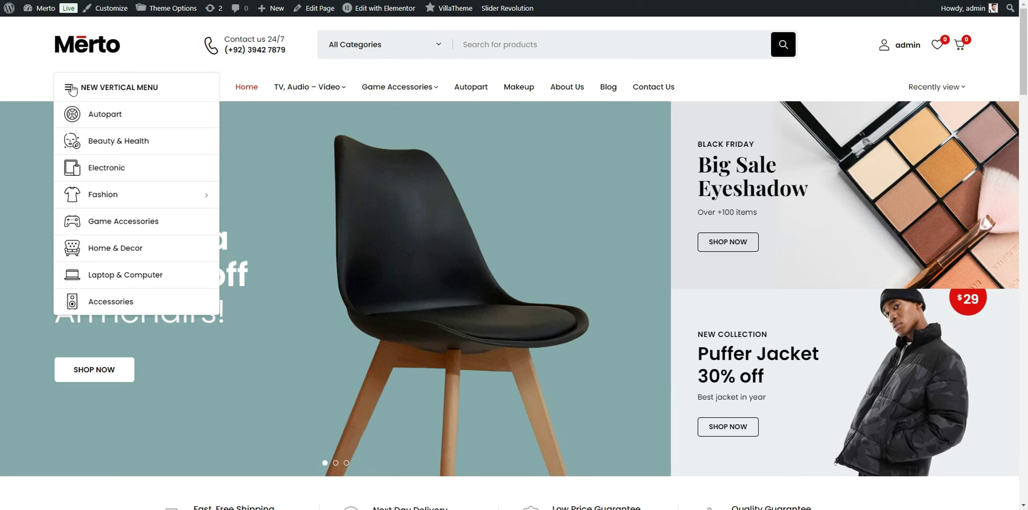
key(F5)
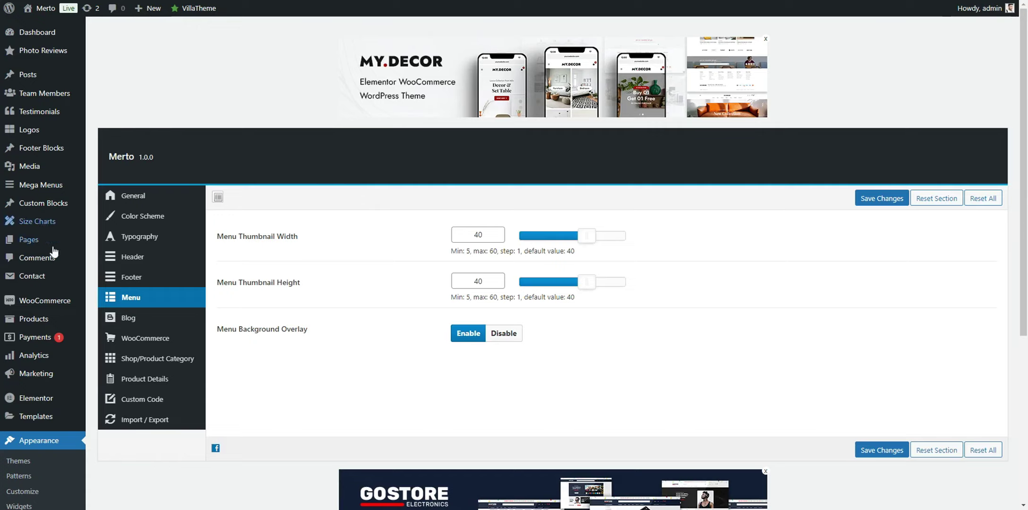
In the theme's Color Scheme options, set the Vertical Menu Heading's Background Color to #de1010
click(141, 216)
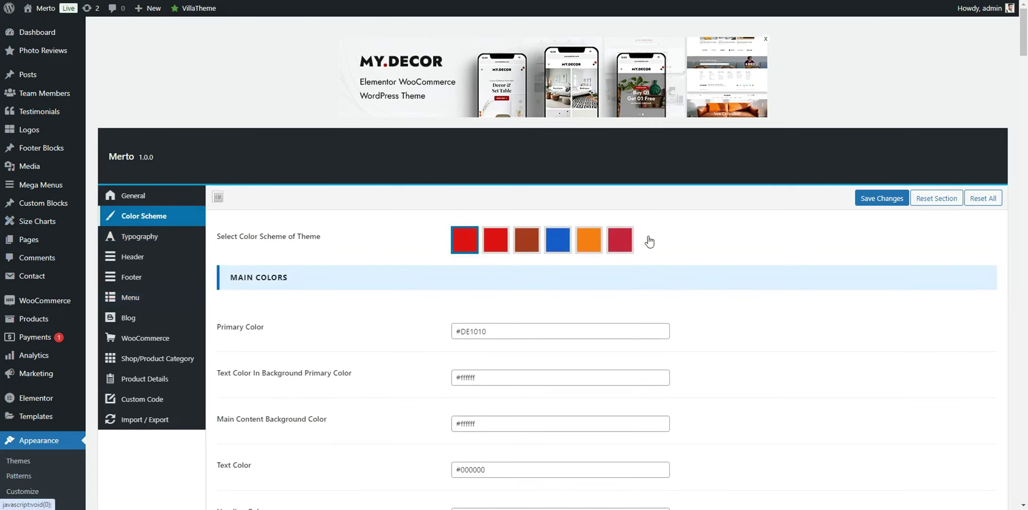
scroll(517, 368, down, 3)
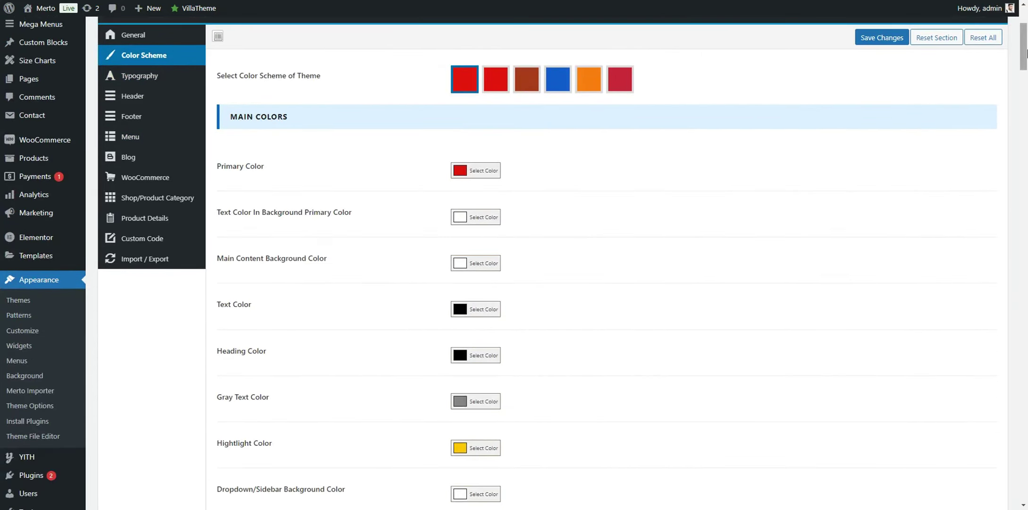
drag(1027, 53, 1027, 307)
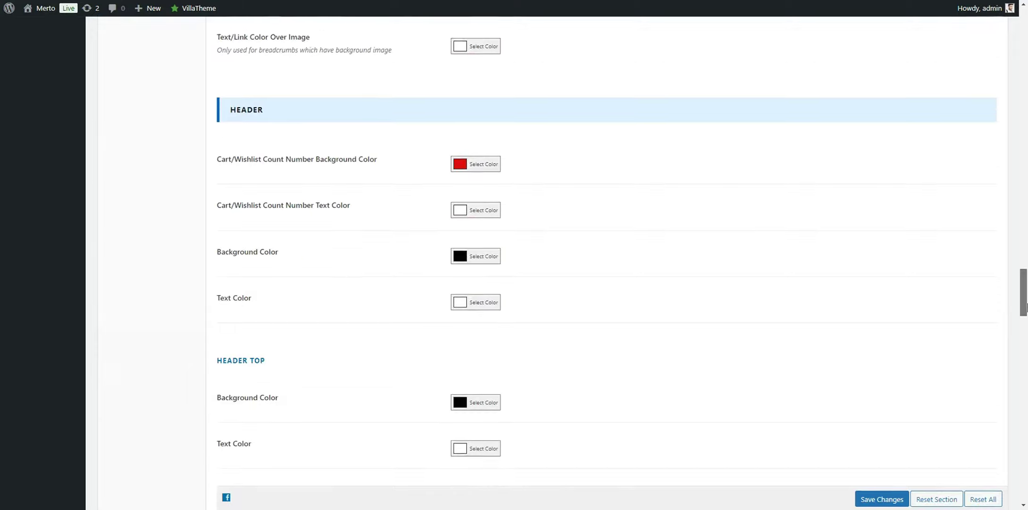
scroll(427, 308, down, 15)
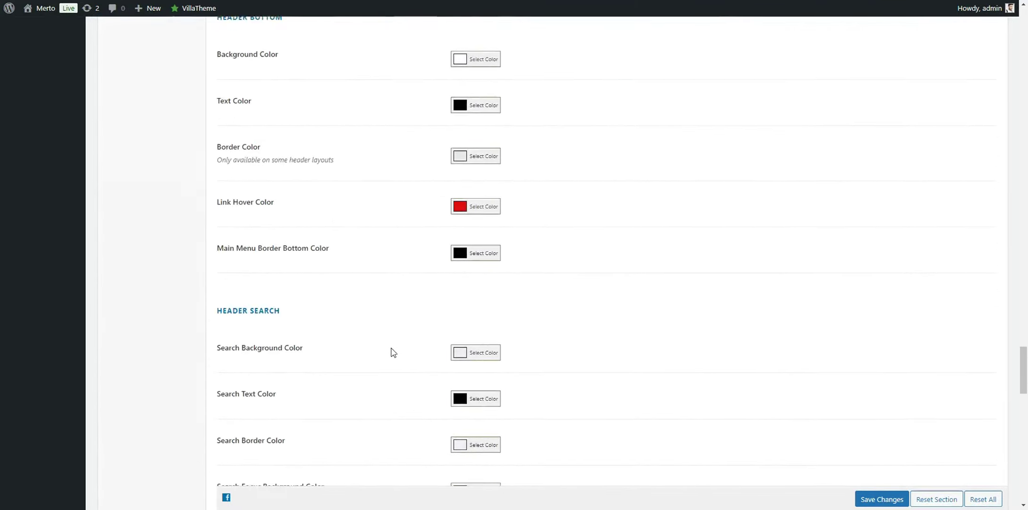
scroll(391, 352, down, 12)
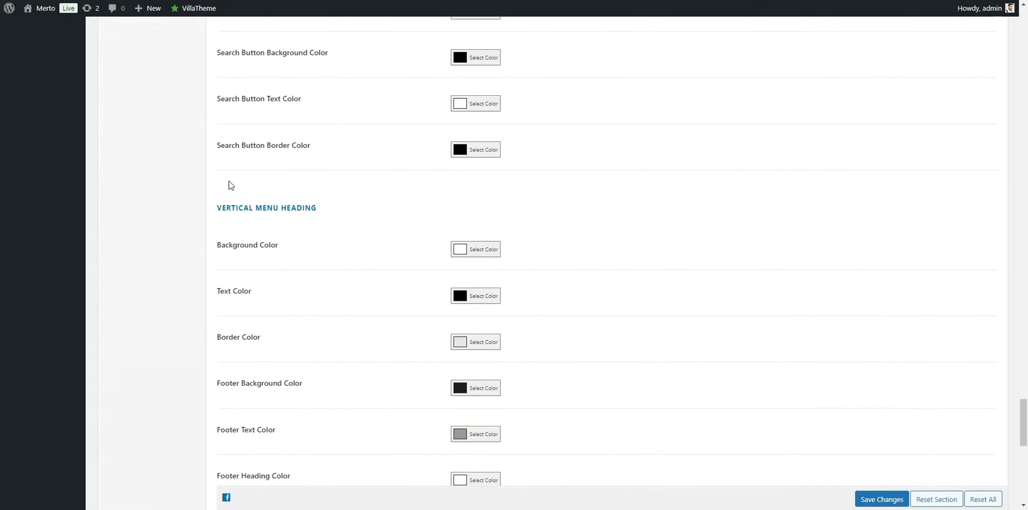
drag(220, 208, 354, 211)
click(390, 223)
scroll(425, 213, down, 1)
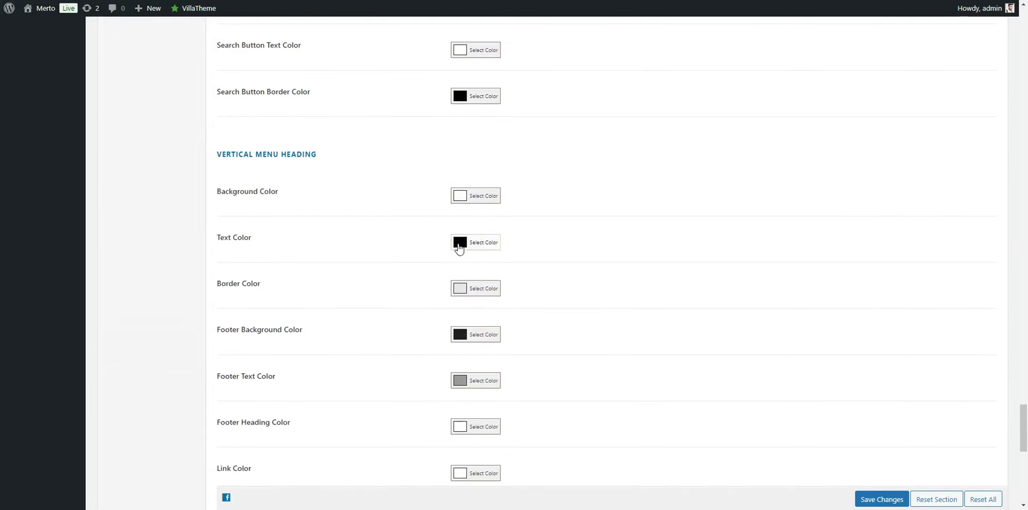
click(462, 200)
double_click(467, 309)
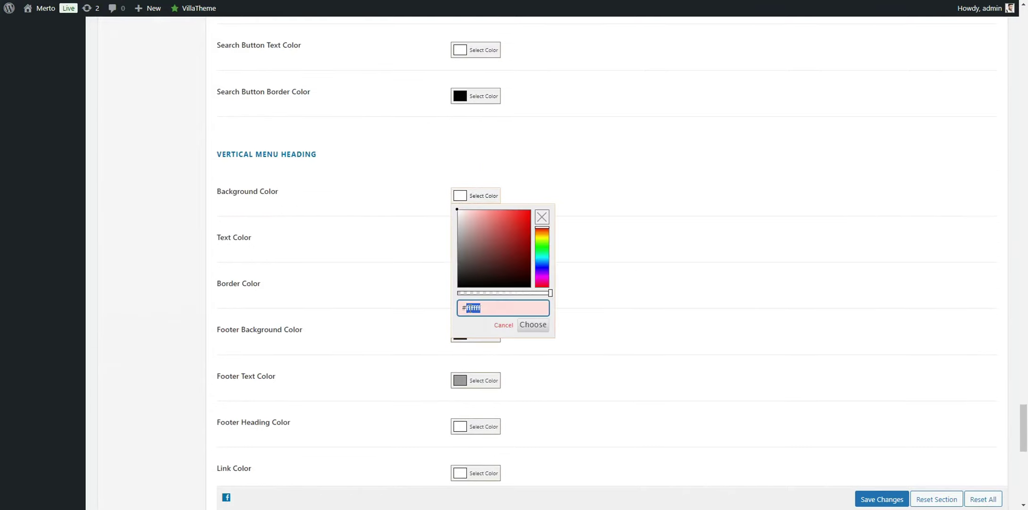
text(de1010)
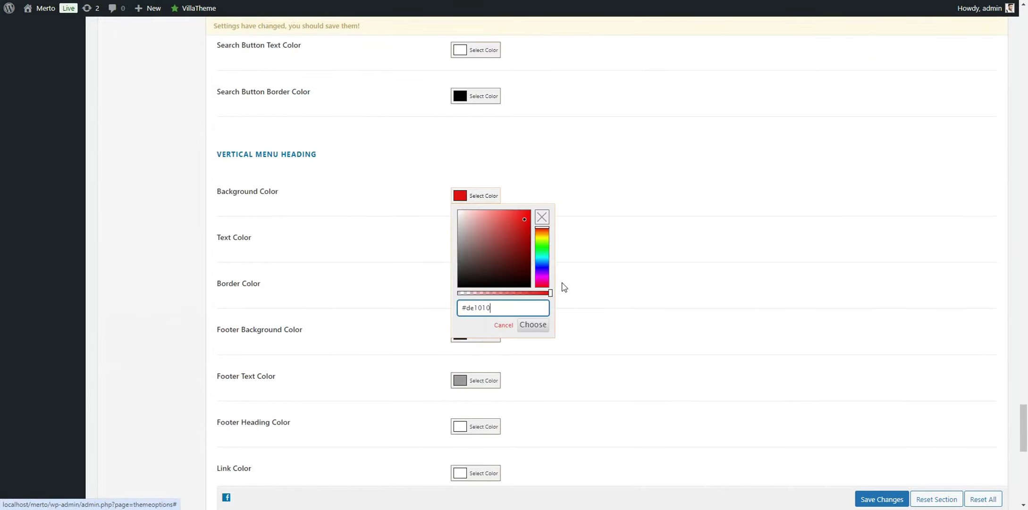
click(543, 326)
Set the Vertical Menu Heading's Text Color to #fffafa and accept #e5e5e5 as its Border Color
click(475, 247)
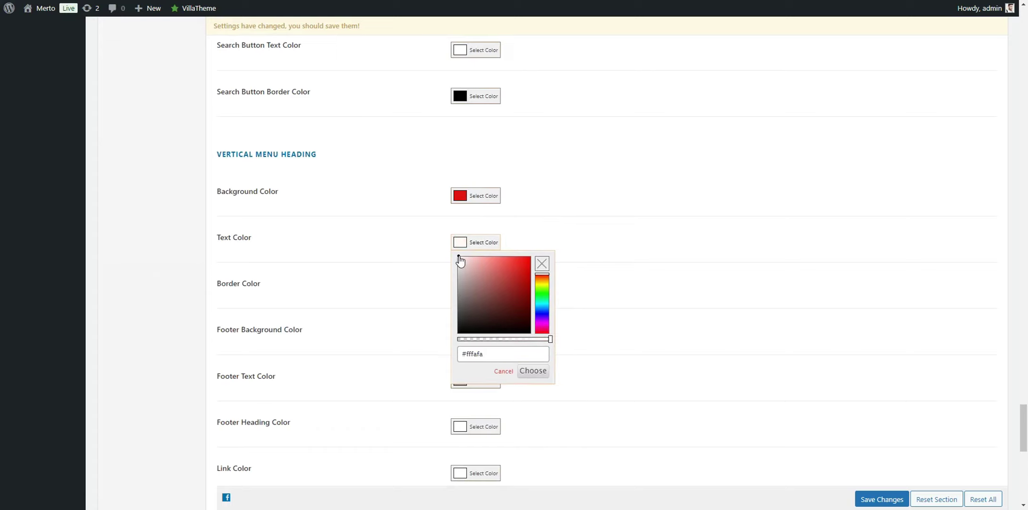
click(534, 372)
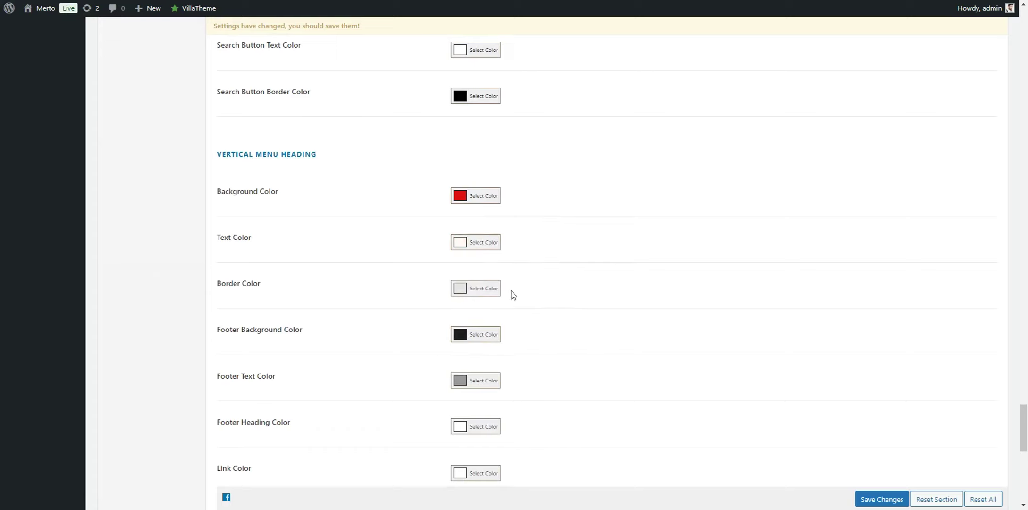
click(464, 296)
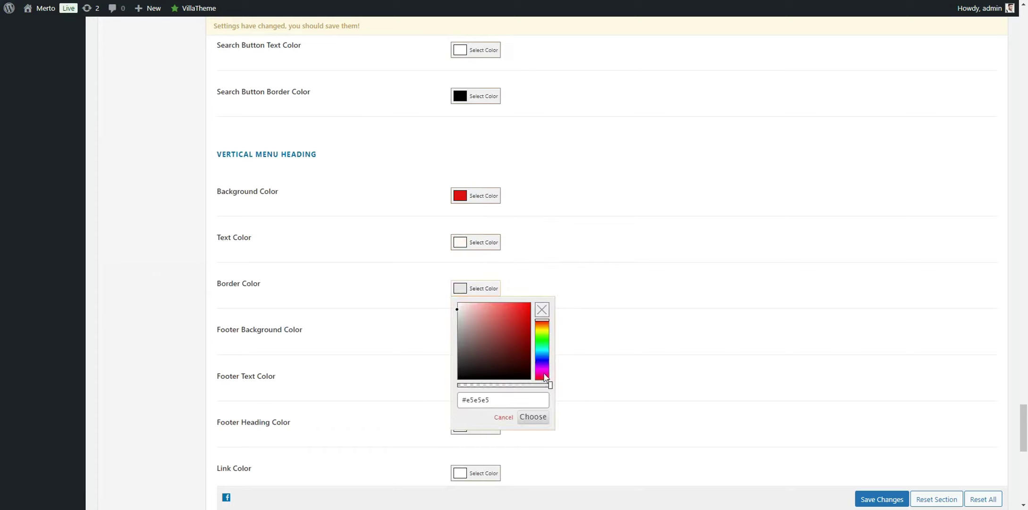
click(533, 417)
Save the theme's color changes and reload the store's home page
click(868, 497)
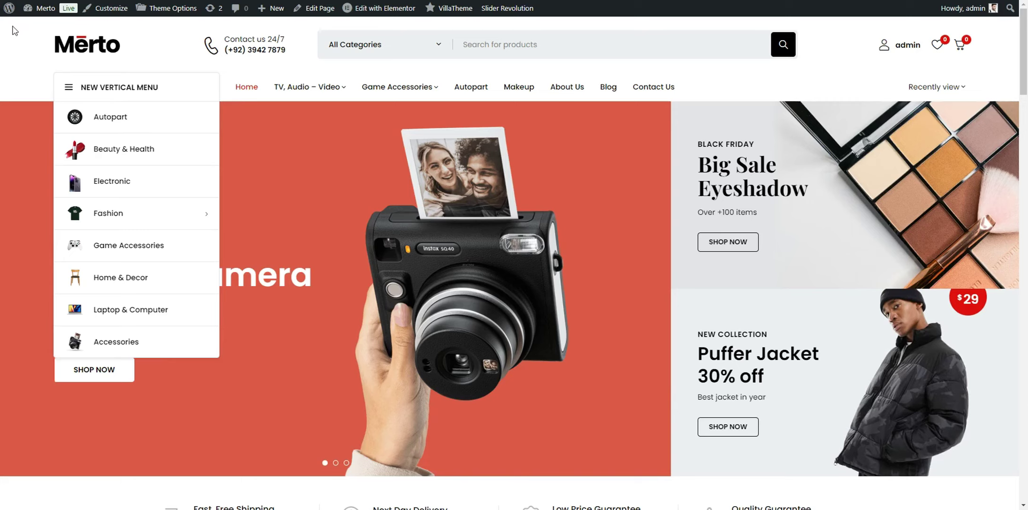
right_click(41, 26)
click(62, 66)
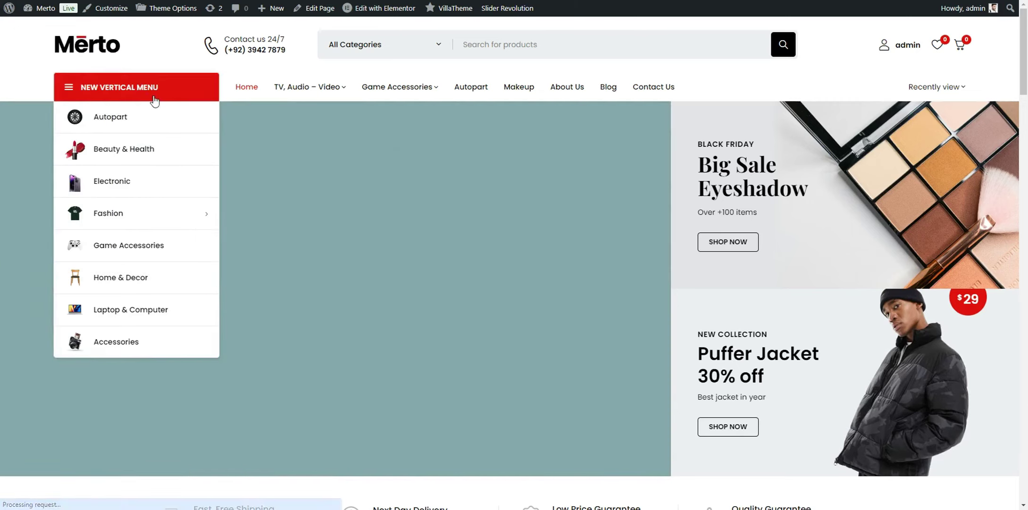